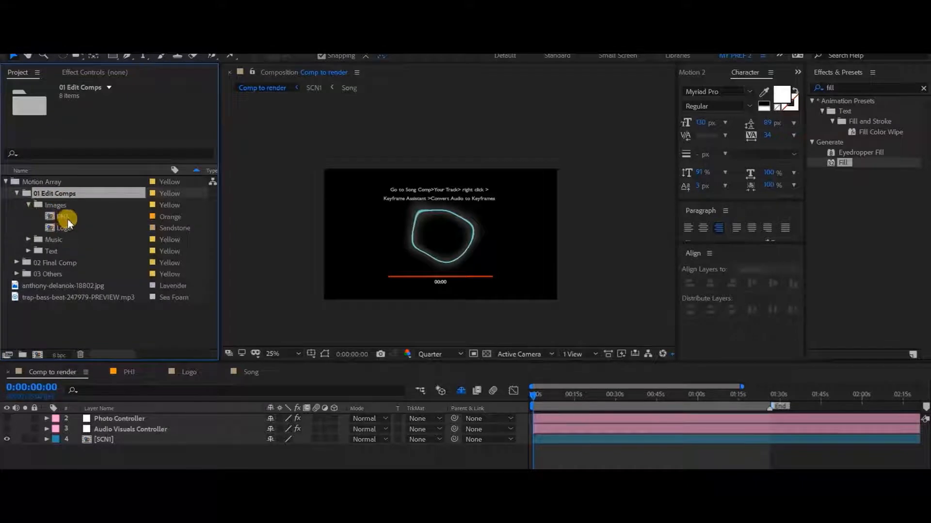
# Step: Open the PH1 and Logo compositions from the Images folder and bring PH1 to the front
pyautogui.click(67, 218)
pyautogui.keyDown('shift'); pyautogui.click(73, 226); pyautogui.keyUp('shift')
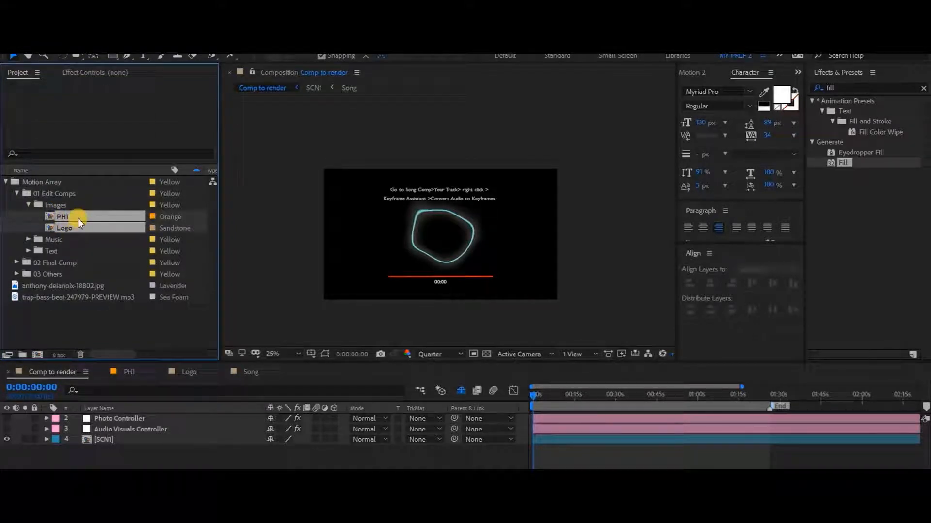
pyautogui.doubleClick(77, 221)
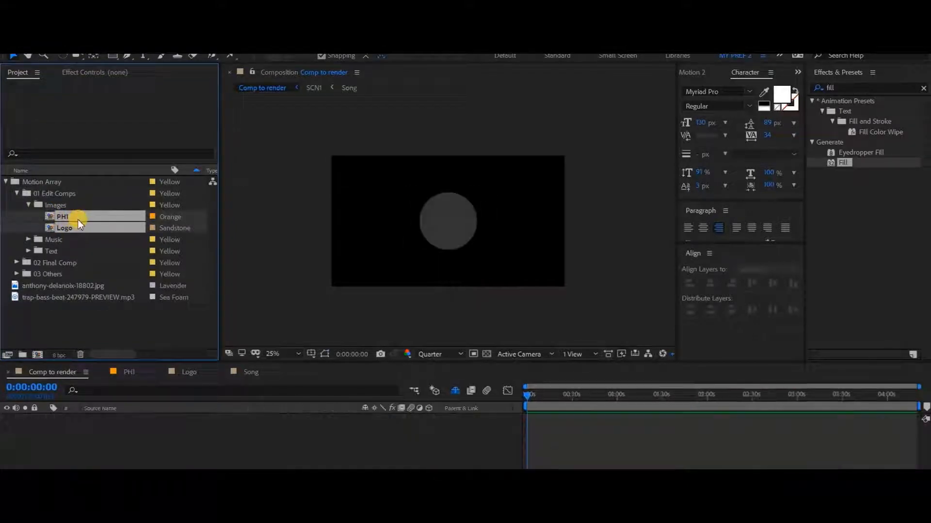
pyautogui.click(127, 372)
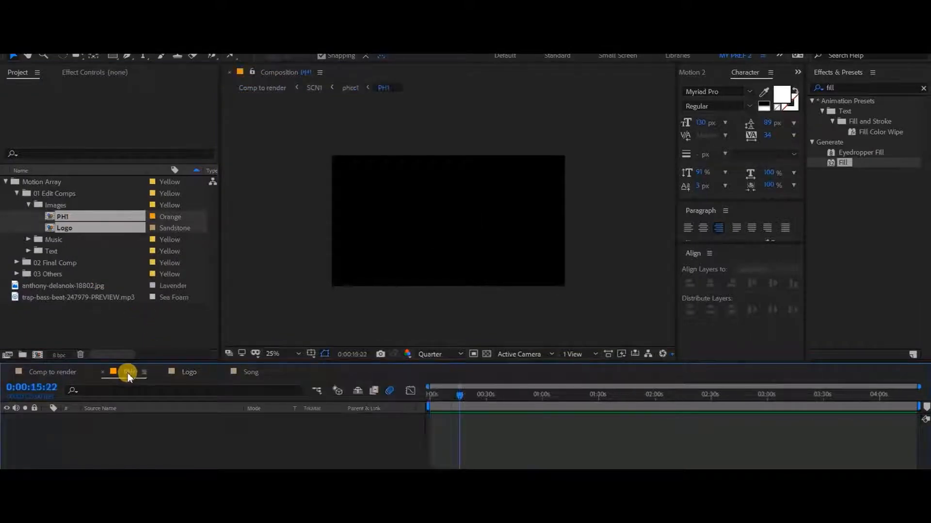
# Step: Open the Song composition from the Music folder
pyautogui.click(29, 240)
pyautogui.click(68, 254)
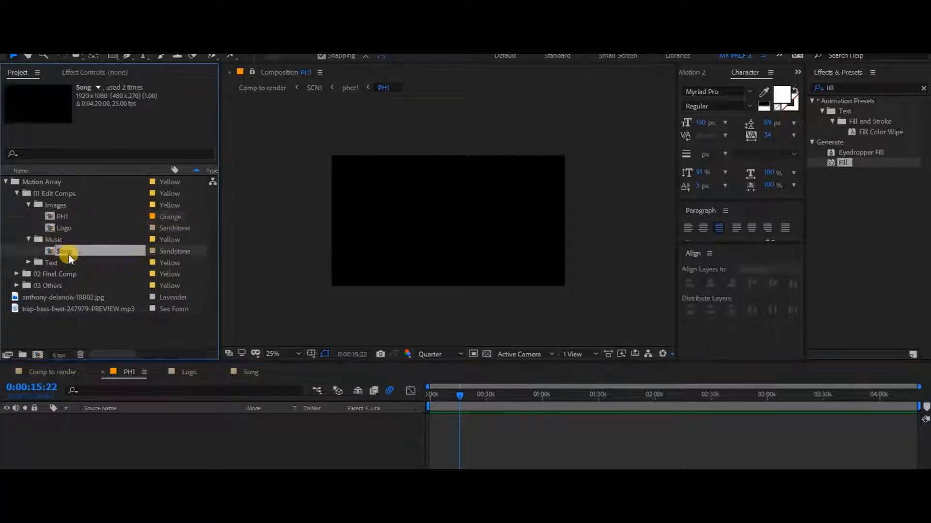
pyautogui.doubleClick(68, 255)
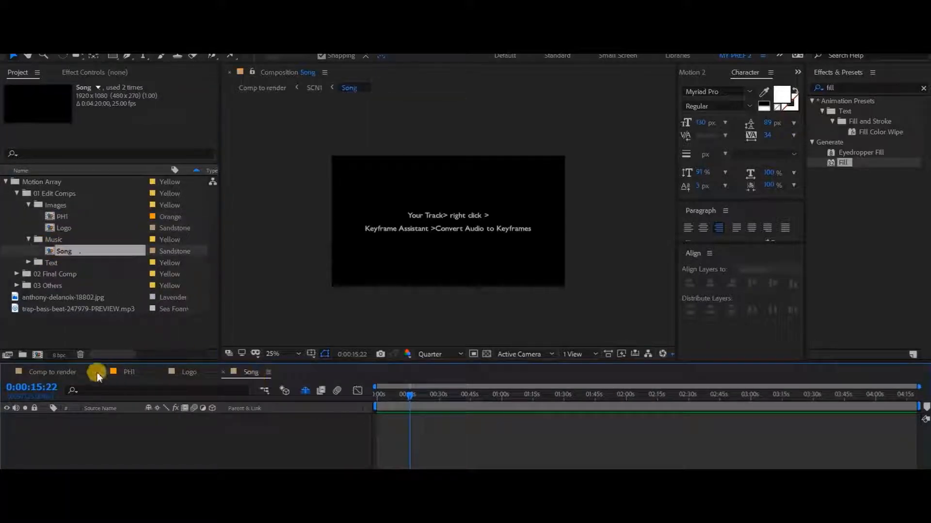
# Step: Place the imported JPG photo in the PH1 composition and scale it down so it just covers the frame
pyautogui.click(127, 372)
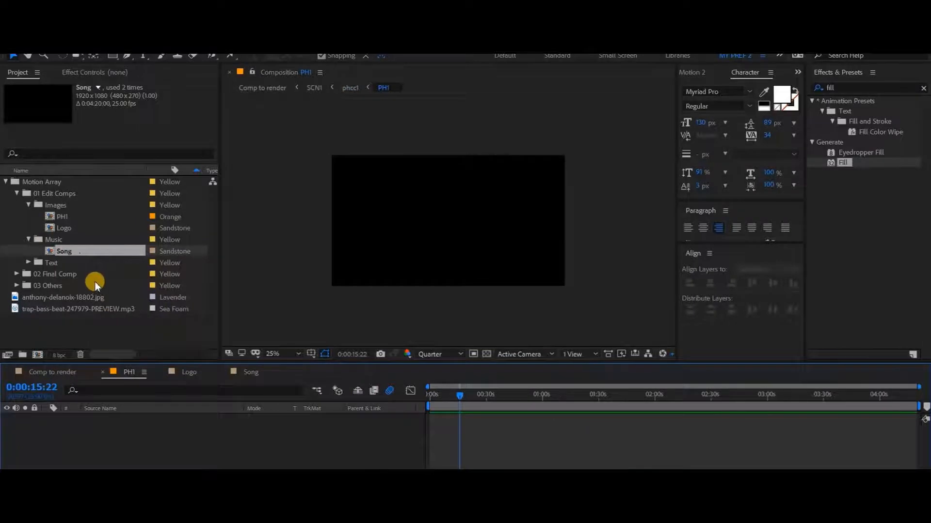
pyautogui.click(70, 298)
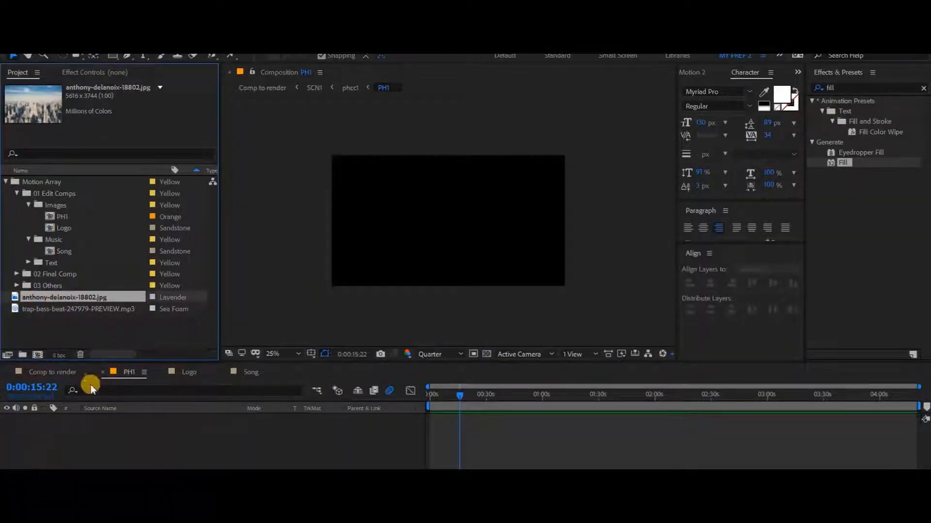
pyautogui.moveTo(48, 298); pyautogui.dragTo(87, 440)
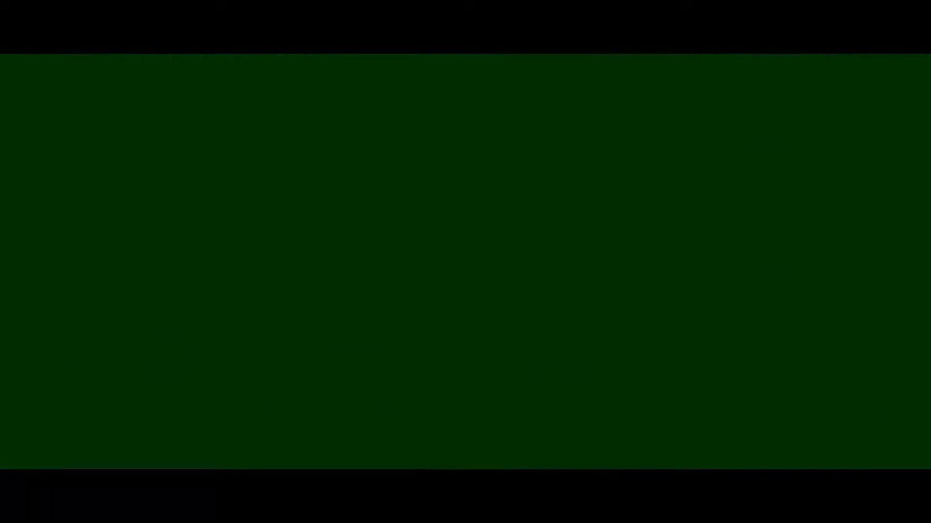
pyautogui.moveTo(277, 334); pyautogui.dragTo(383, 266)
pyautogui.press('.')
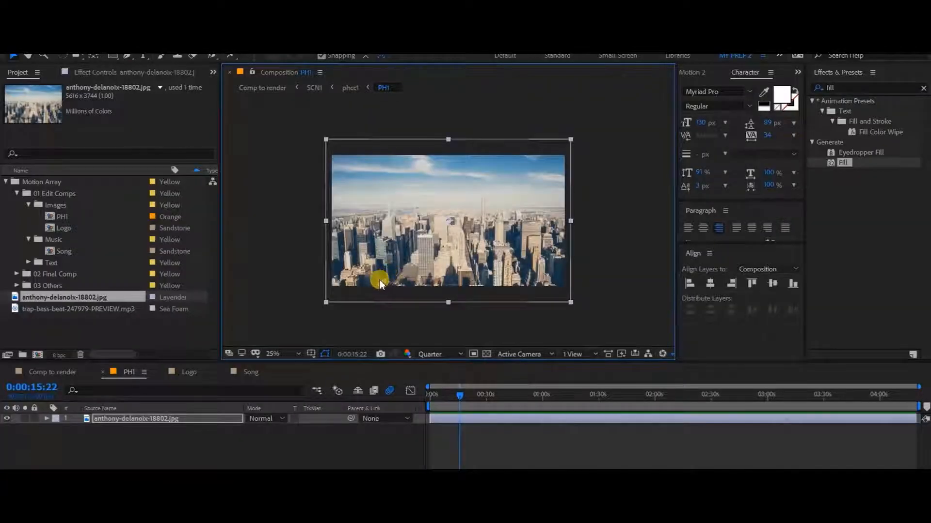
pyautogui.moveTo(326, 302); pyautogui.dragTo(328, 302)
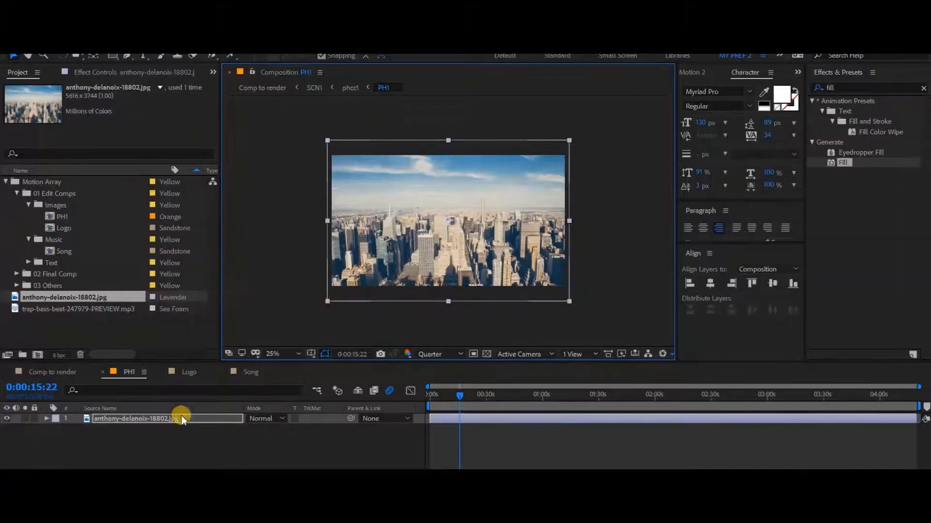
# Step: Add the imported JPG photo as a layer in the Logo composition
pyautogui.click(173, 376)
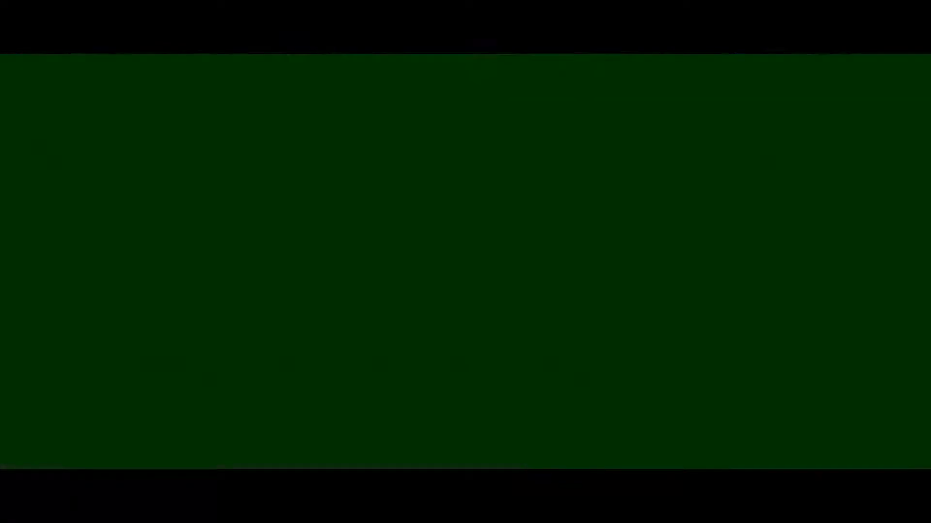
pyautogui.click(57, 330)
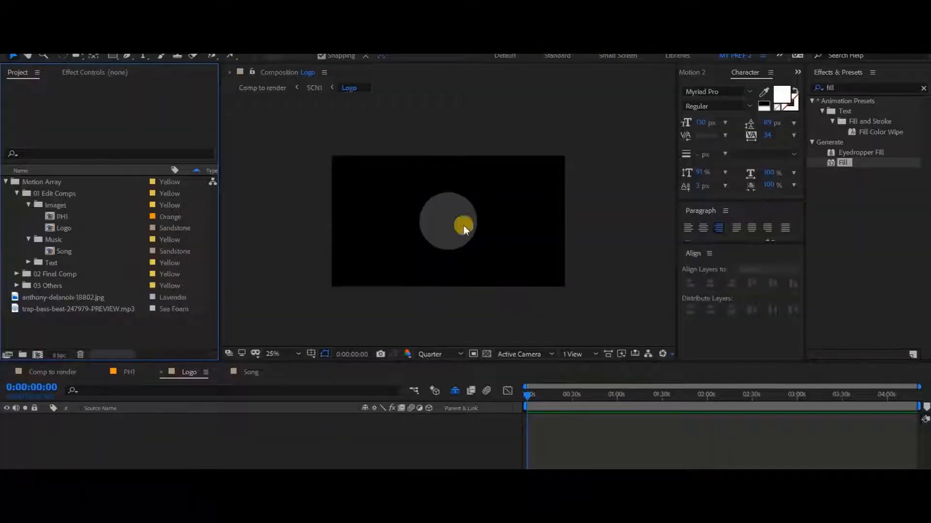
pyautogui.click(53, 297)
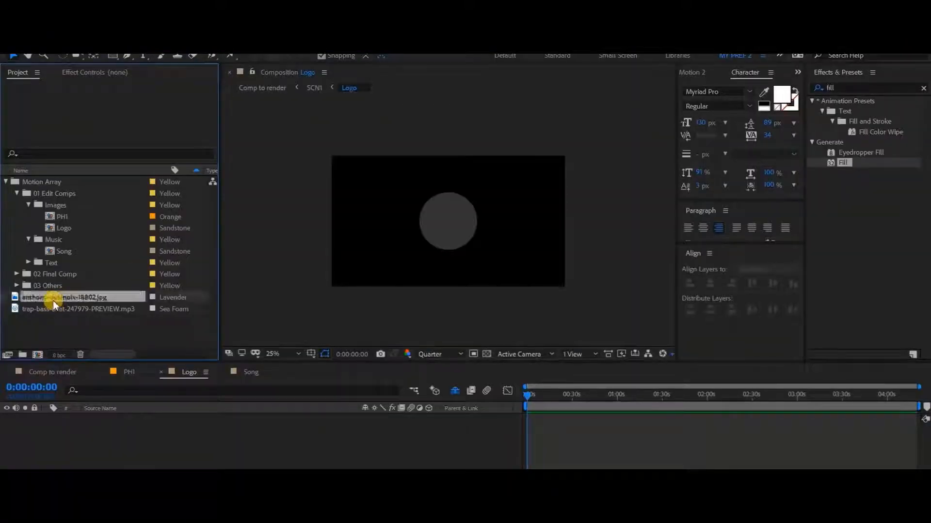
pyautogui.moveTo(68, 298); pyautogui.dragTo(125, 416)
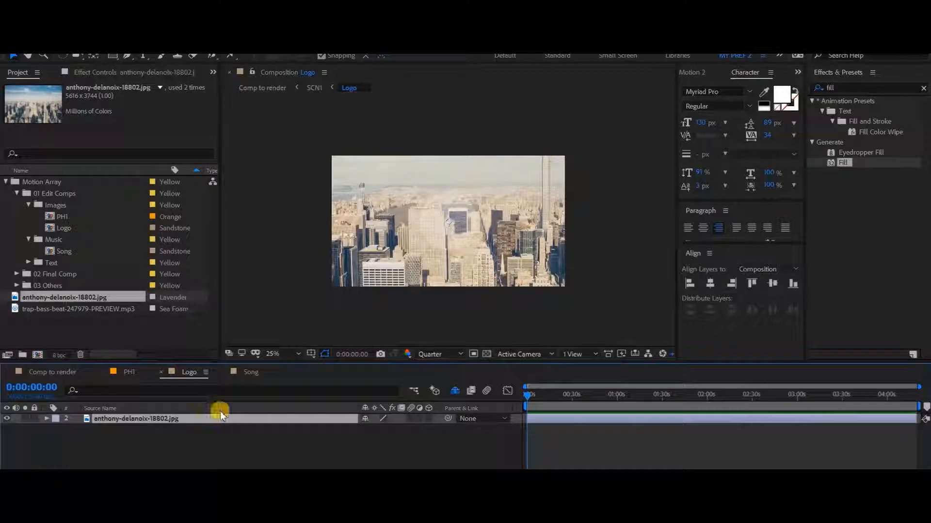
# Step: Scale the photo layer in the Logo composition to 13.5% so it covers the circle guide, and save the project
pyautogui.press('s')
pyautogui.moveTo(382, 433); pyautogui.dragTo(324, 429)
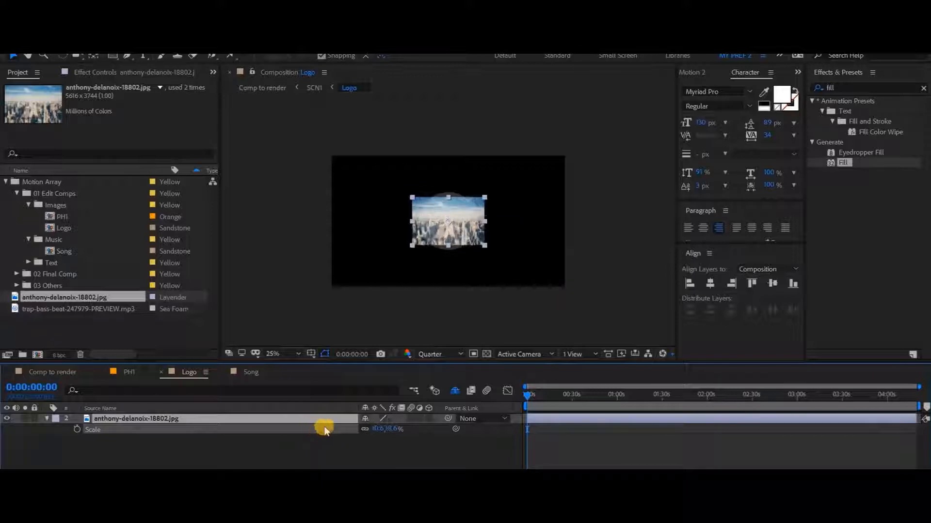
pyautogui.press('.')
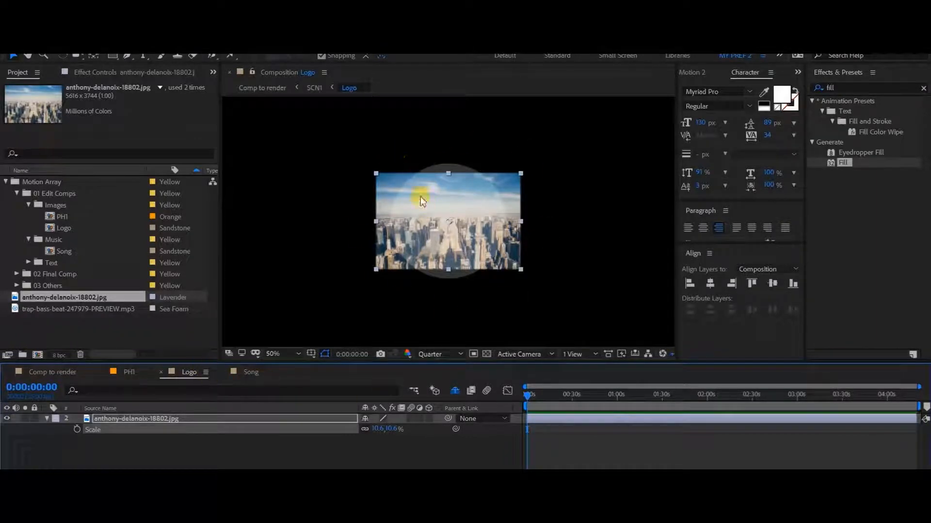
pyautogui.moveTo(376, 429); pyautogui.dragTo(376, 429)
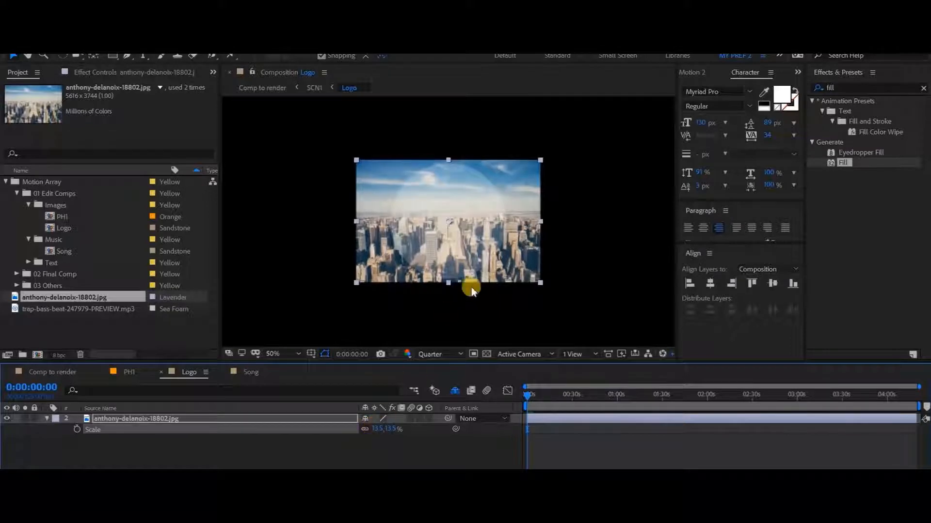
pyautogui.click(259, 455)
pyautogui.hotkey('ctrl', 's')
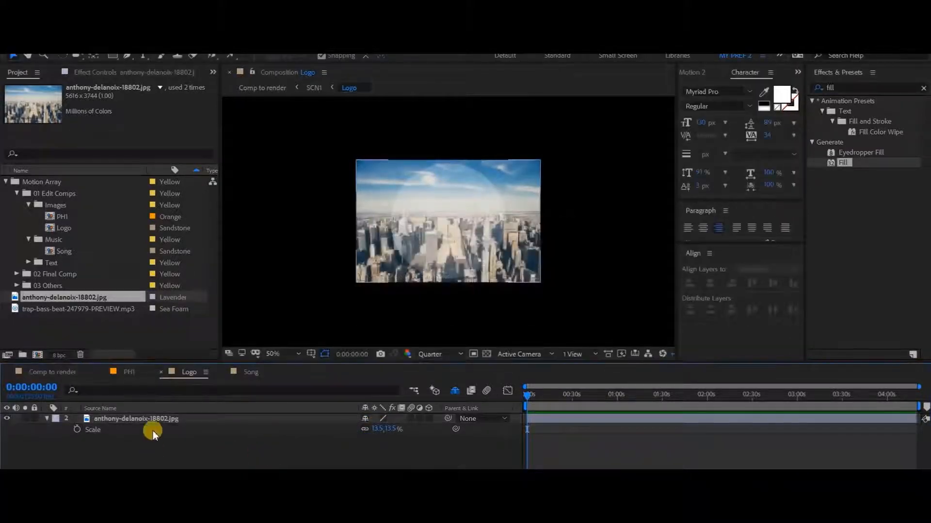
# Step: Check Comp to render and add trap-bass-beat-247979-PREVIEW.mp3 as a layer in the Song composition
pyautogui.click(57, 372)
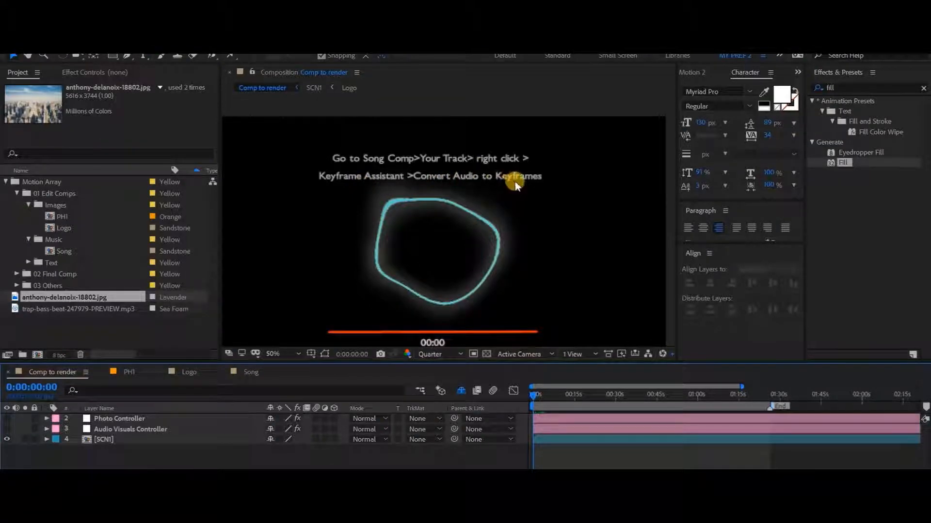
pyautogui.press(',')
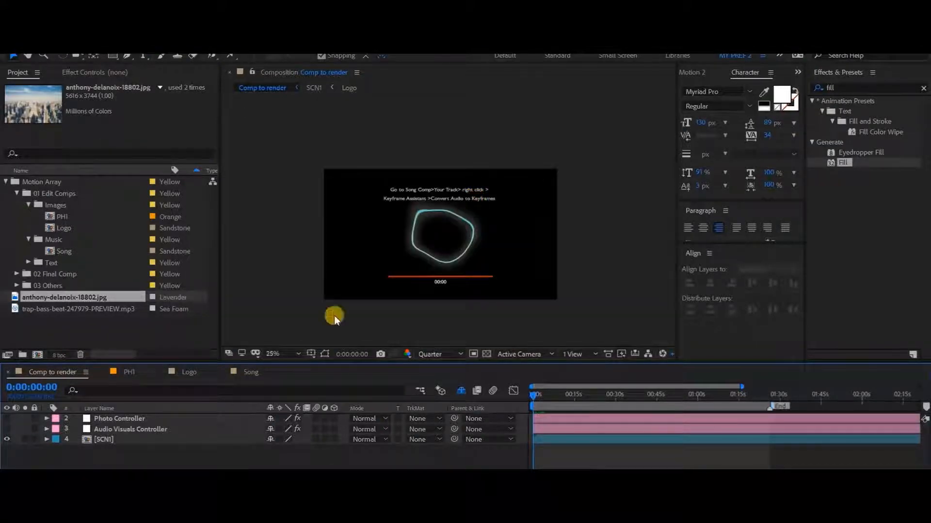
pyautogui.click(249, 373)
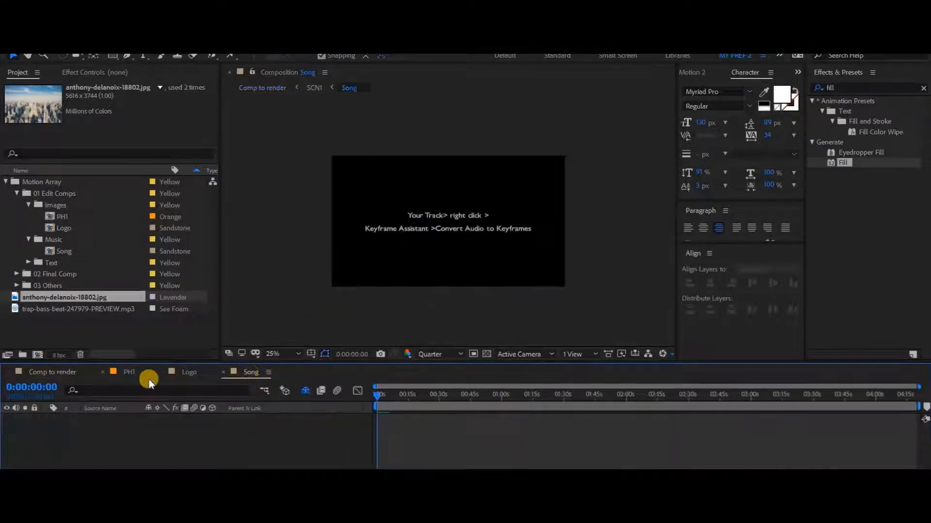
pyautogui.click(42, 310)
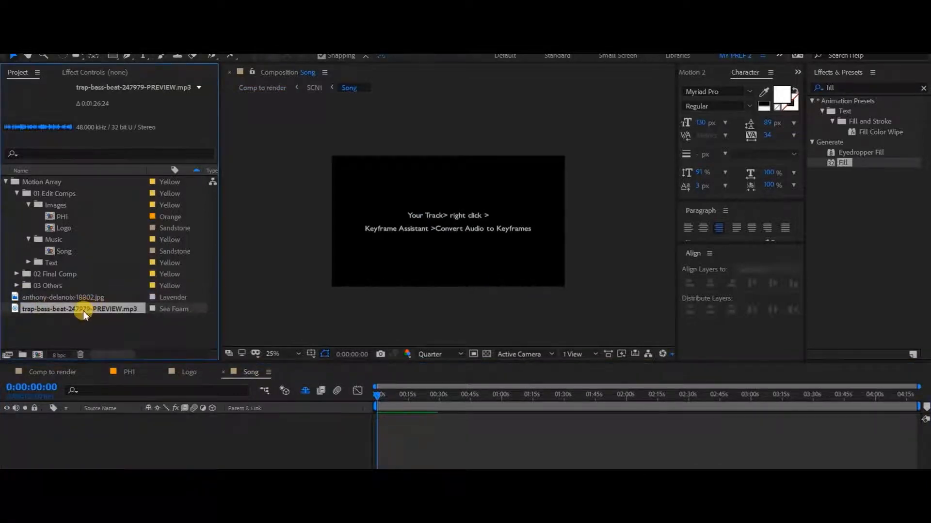
pyautogui.moveTo(83, 310); pyautogui.dragTo(80, 442)
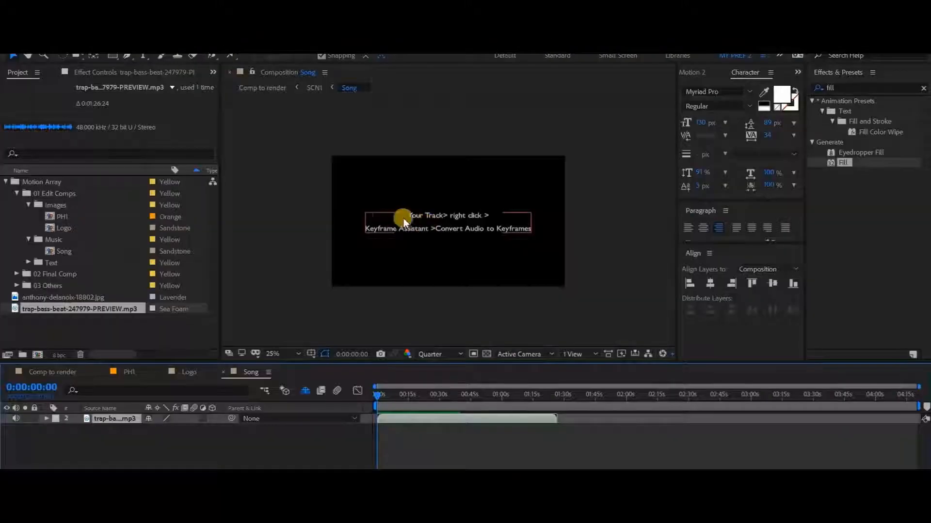
# Step: Convert the mp3 layer's audio to keyframes with the Keyframe Assistant
pyautogui.rightClick(110, 418)
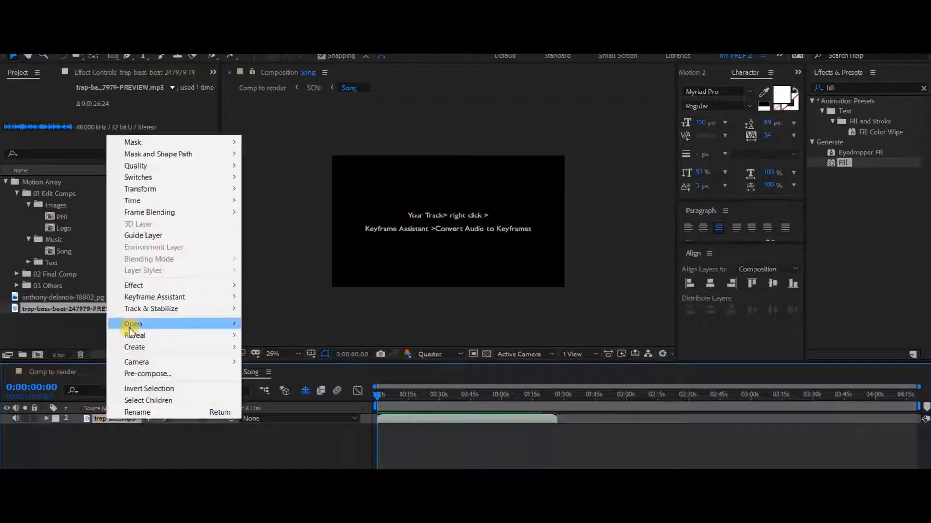
pyautogui.moveTo(151, 304)
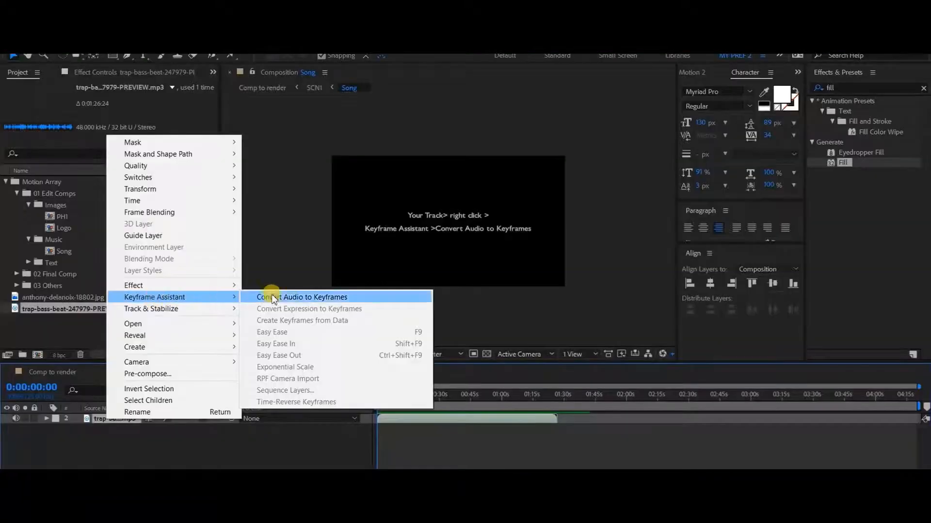
pyautogui.click(292, 298)
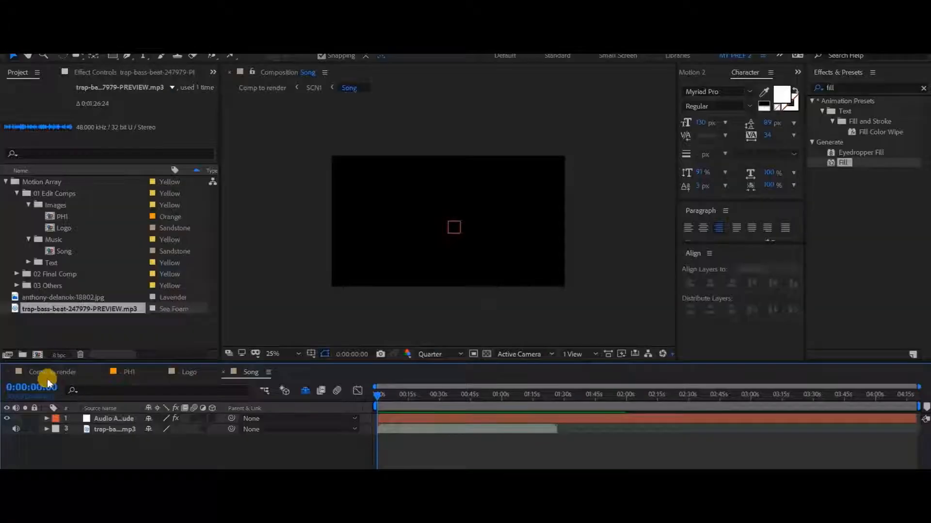
# Step: Scrub through Comp to render up to 0:00:25:08 and examine the visualizer animation and the song and artist name titles
pyautogui.click(51, 373)
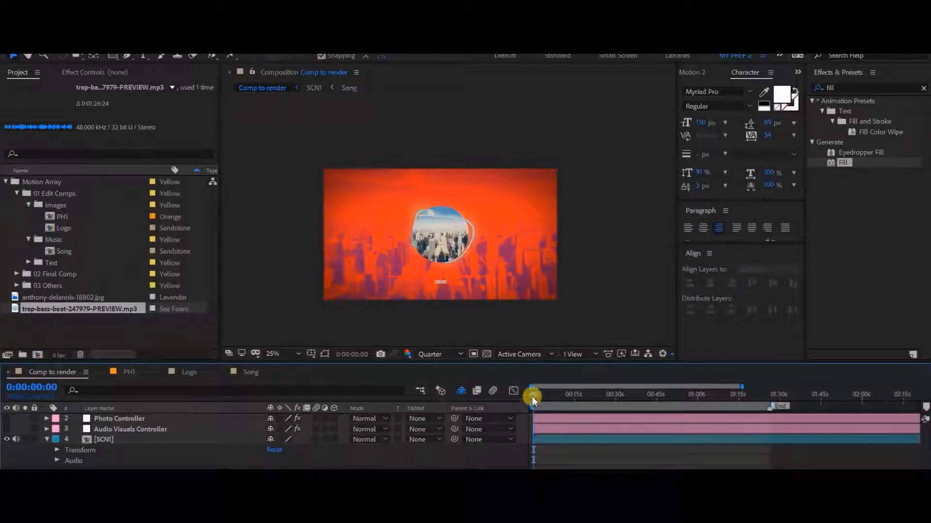
pyautogui.moveTo(540, 396); pyautogui.dragTo(561, 397)
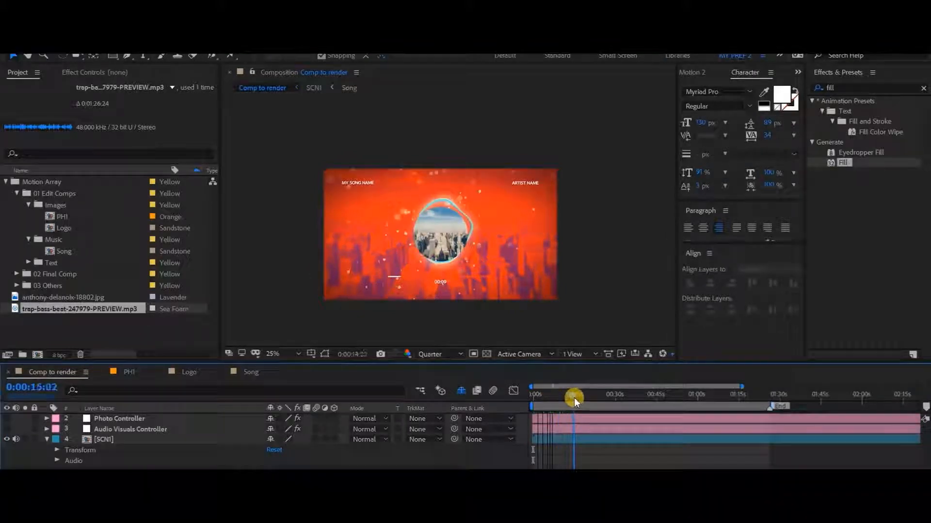
pyautogui.moveTo(574, 398); pyautogui.dragTo(587, 397)
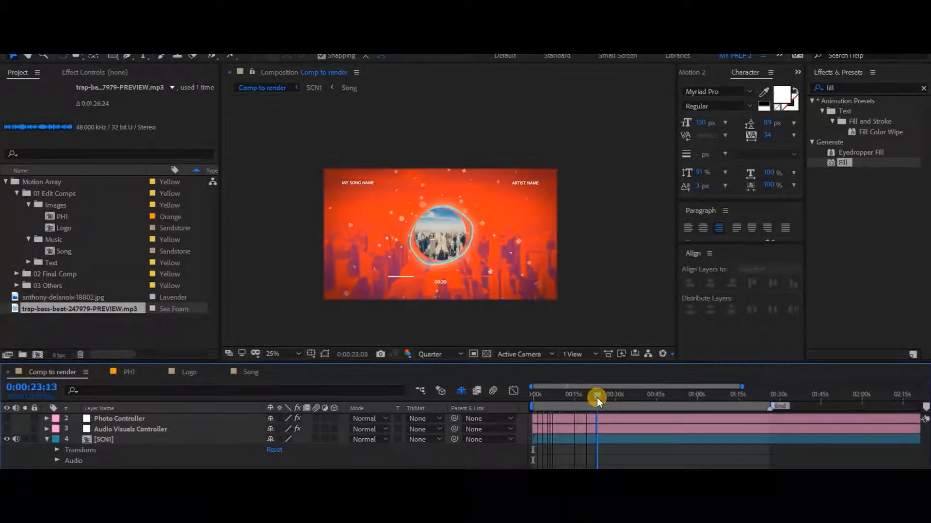
pyautogui.moveTo(597, 397); pyautogui.dragTo(602, 397)
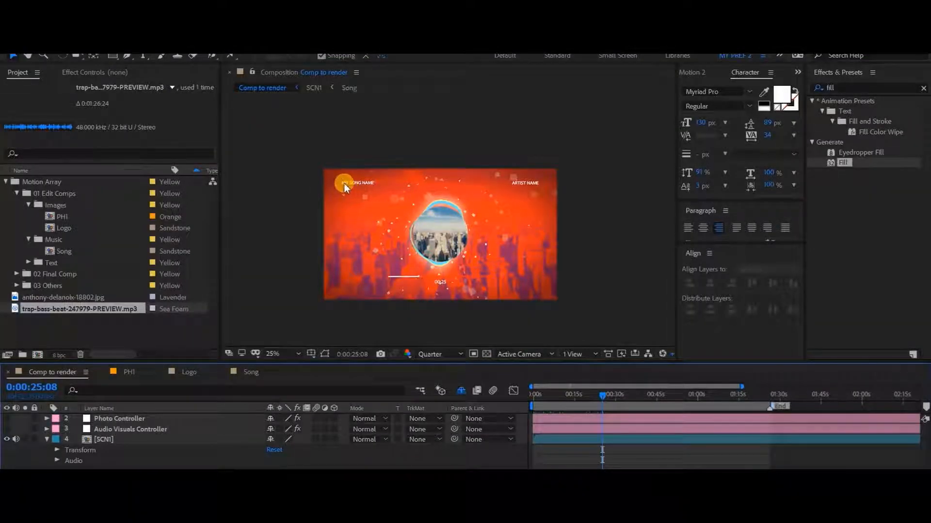
pyautogui.press('.')
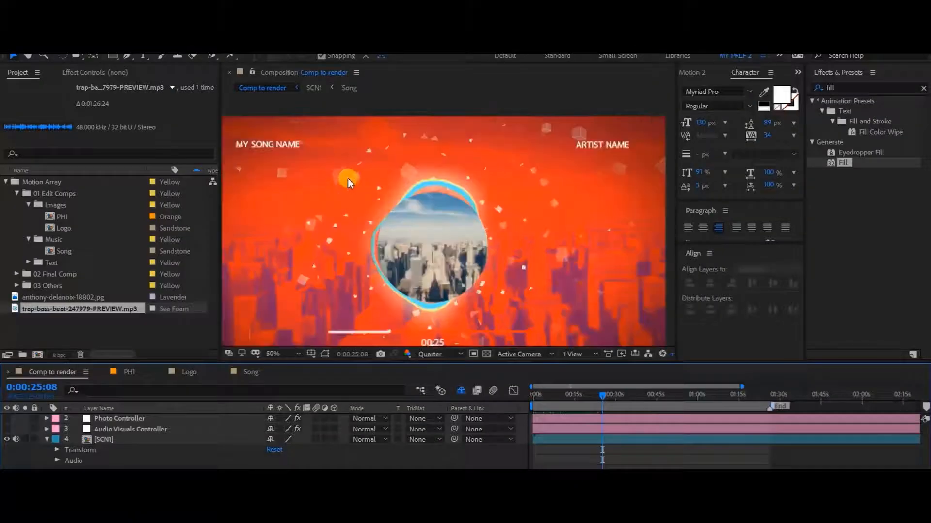
pyautogui.moveTo(348, 179); pyautogui.dragTo(383, 194)
pyautogui.moveTo(441, 201); pyautogui.dragTo(405, 186)
pyautogui.moveTo(256, 156); pyautogui.dragTo(291, 170)
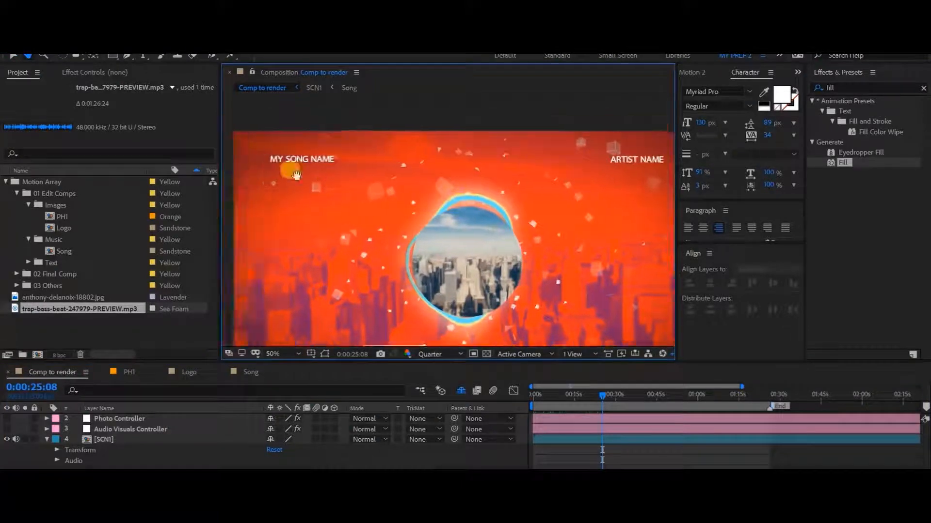
pyautogui.press(',')
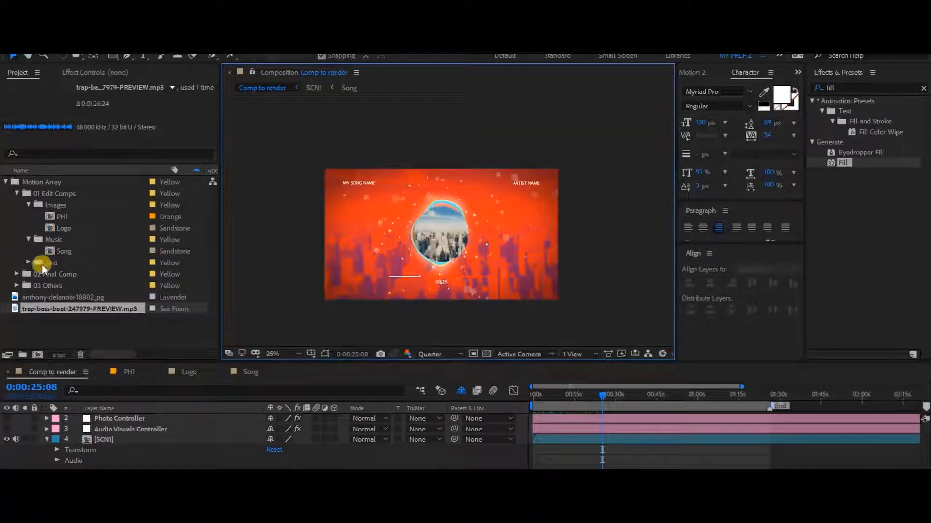
# Step: Open the TXT1 and TXT2 compositions from the Text folder
pyautogui.click(29, 262)
pyautogui.click(66, 274)
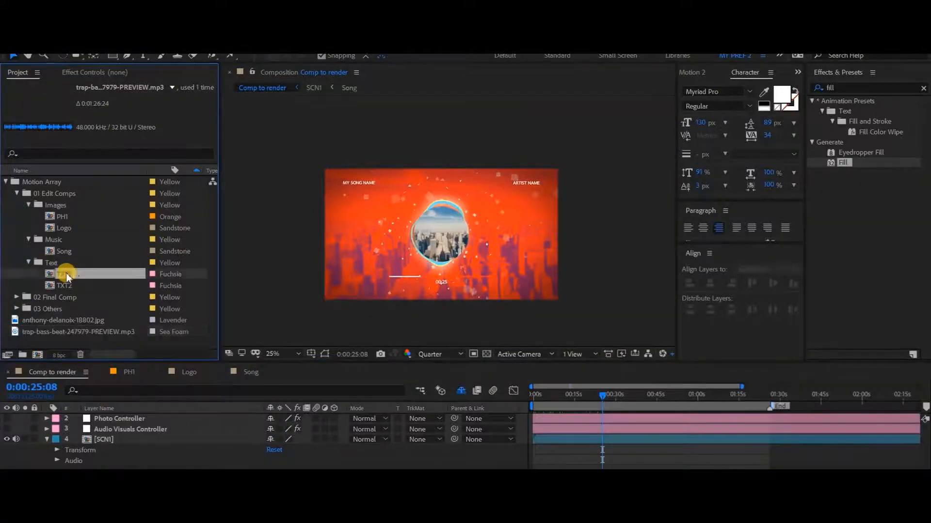
pyautogui.keyDown('shift'); pyautogui.click(71, 287); pyautogui.keyUp('shift')
pyautogui.doubleClick(72, 272)
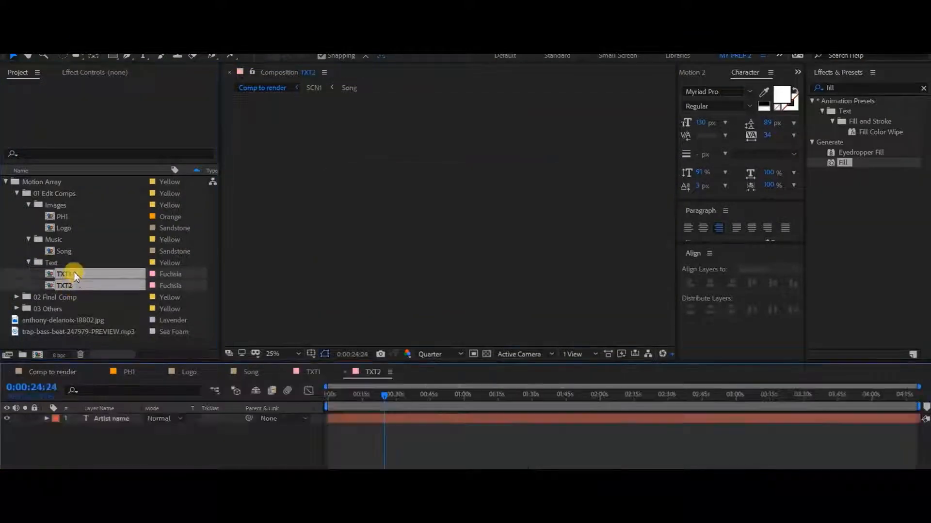
# Step: Replace the song title text in the TXT1 composition with "My new Song"
pyautogui.click(309, 371)
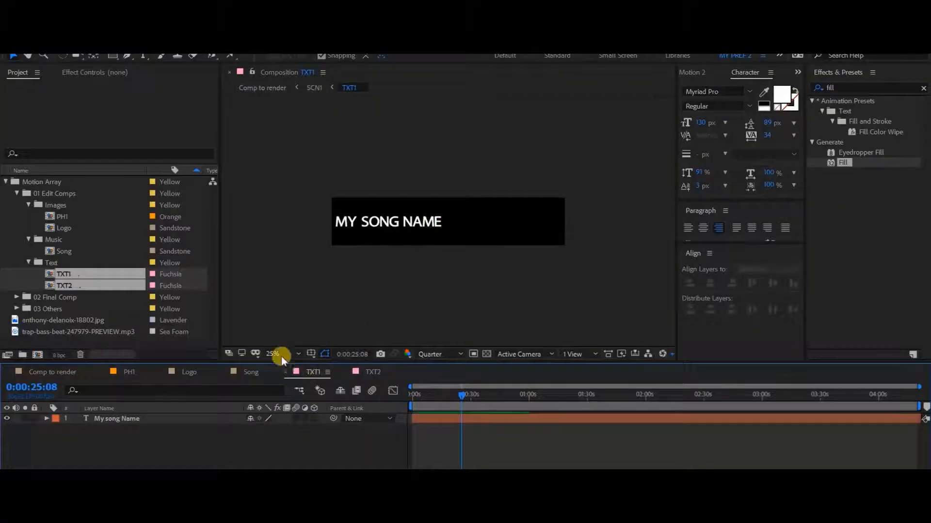
pyautogui.click(119, 423)
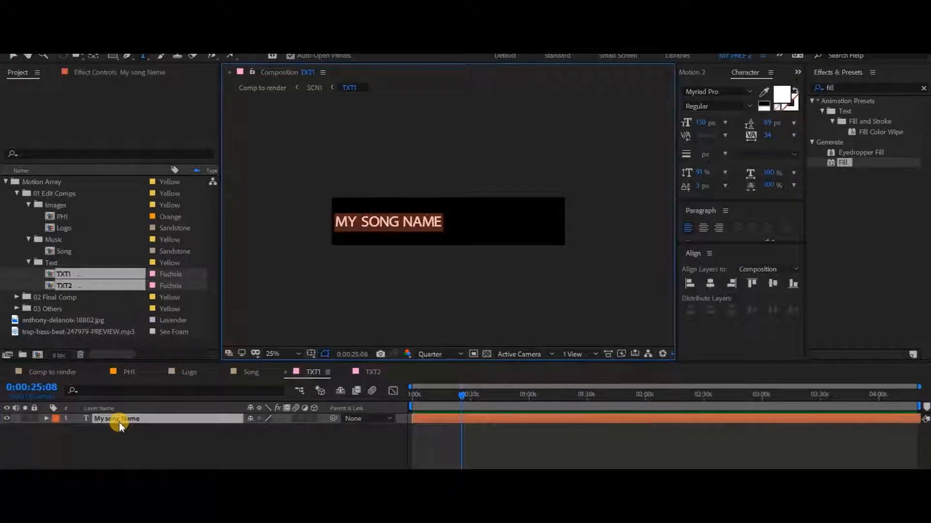
pyautogui.write('M')
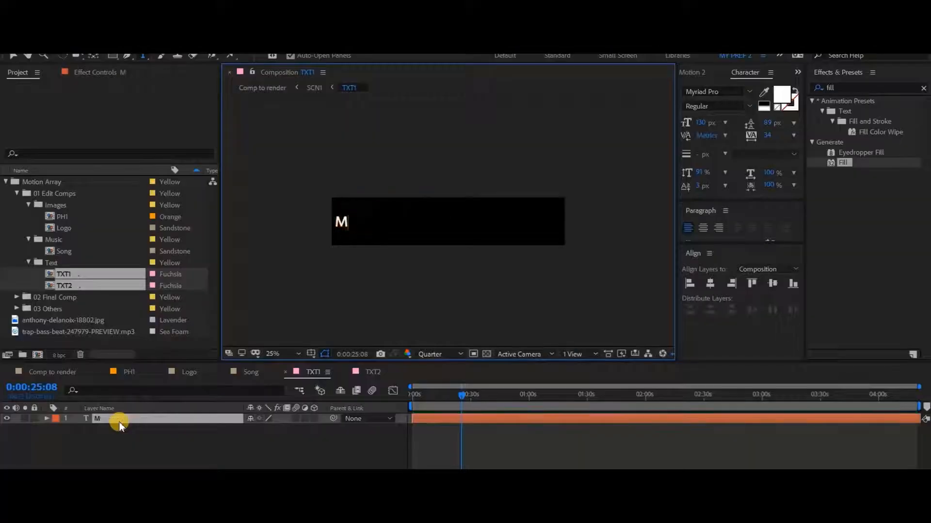
pyautogui.write('y new Song')
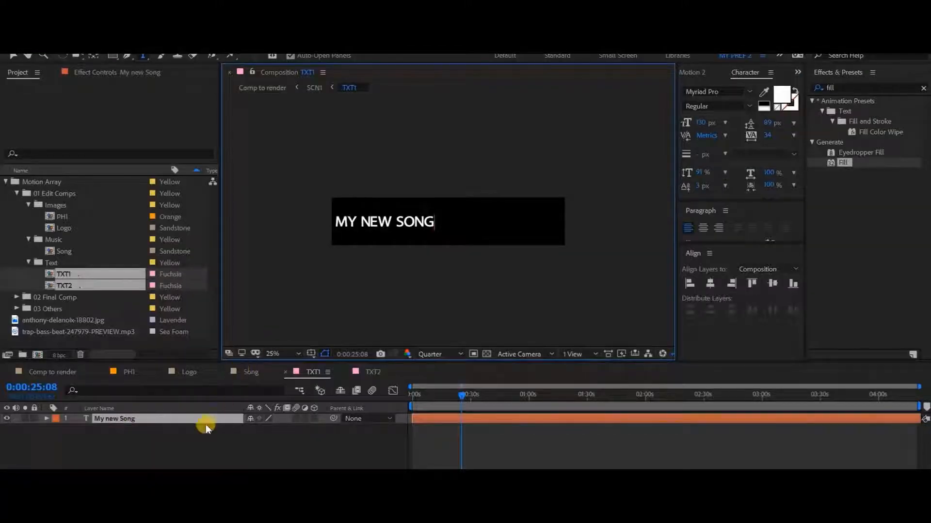
pyautogui.click(193, 442)
# Step: Replace the artist text in the TXT2 composition with "Our new artist"
pyautogui.click(371, 373)
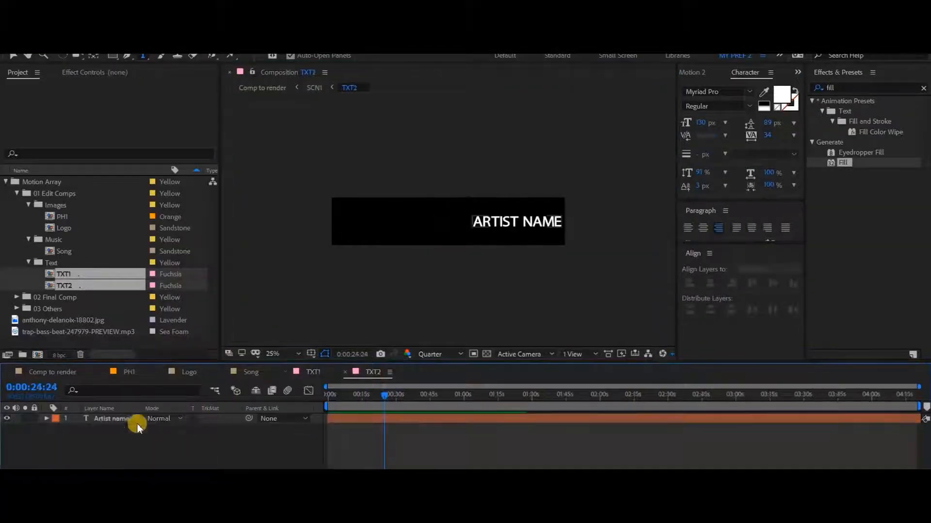
pyautogui.click(109, 420)
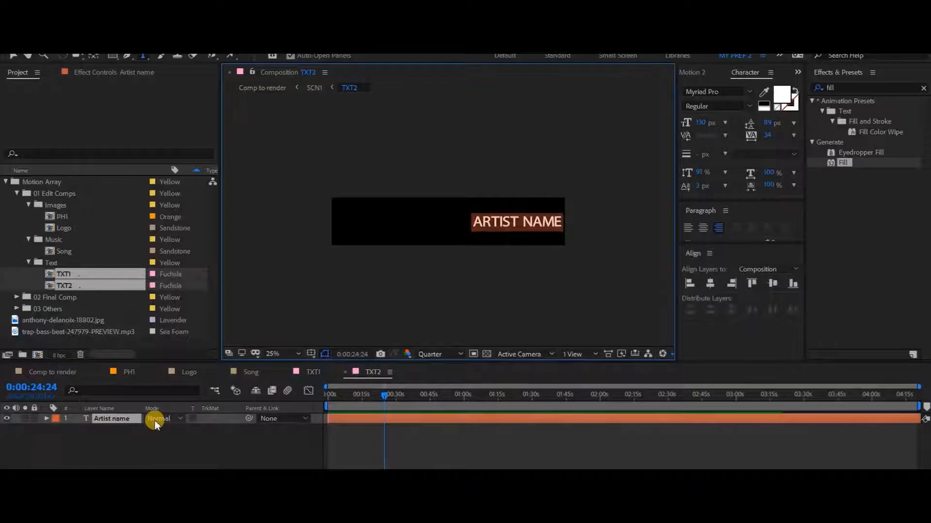
pyautogui.press('BackSpace')
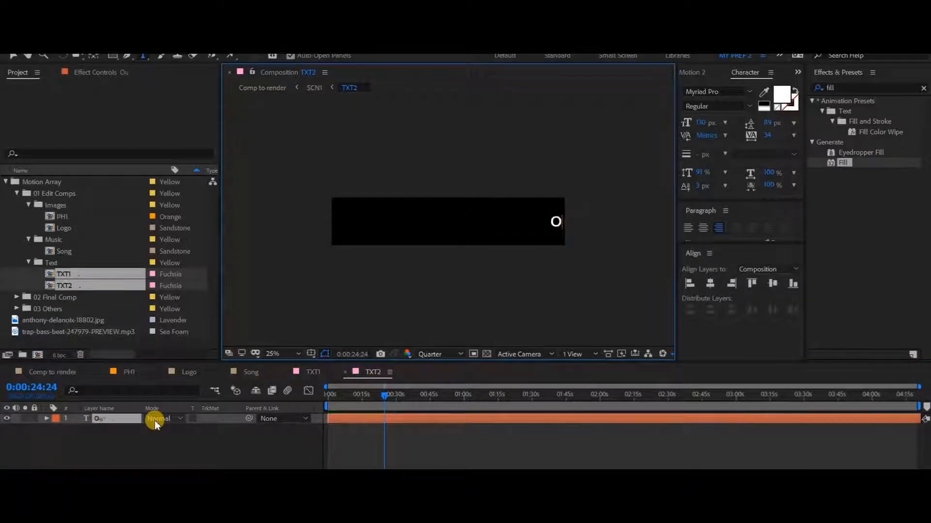
pyautogui.write('Our new artis')
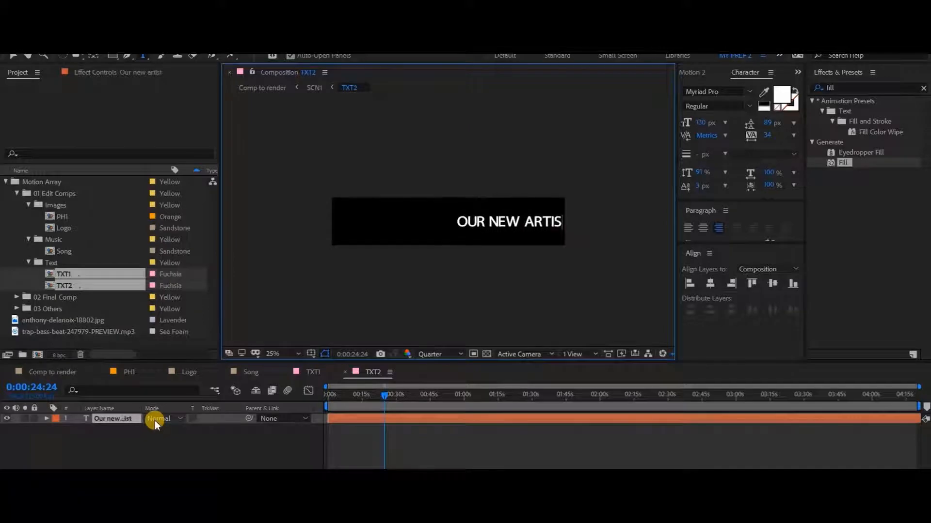
pyautogui.write('t')
pyautogui.click(144, 446)
# Step: Examine both updated titles, the visualizer and the timeline bar in the Comp to render composition
pyautogui.click(48, 372)
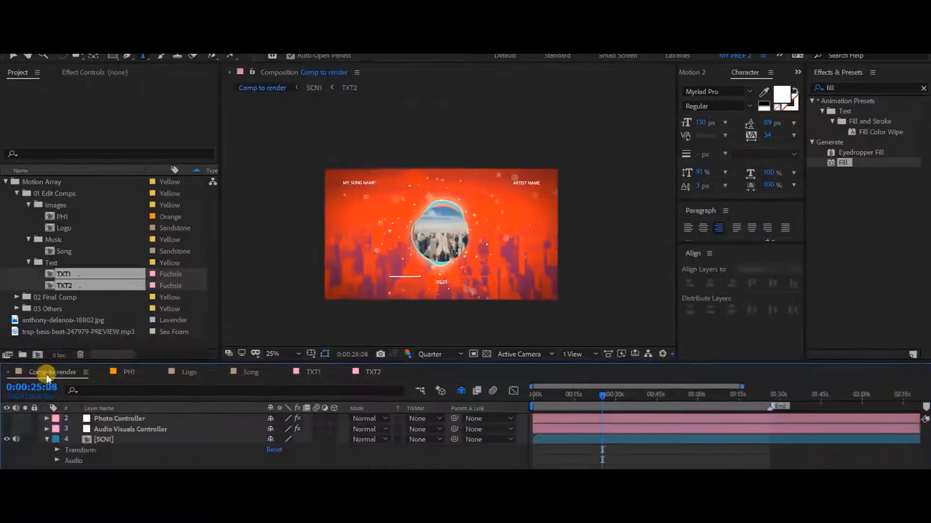
pyautogui.scroll(2, 418, 216)
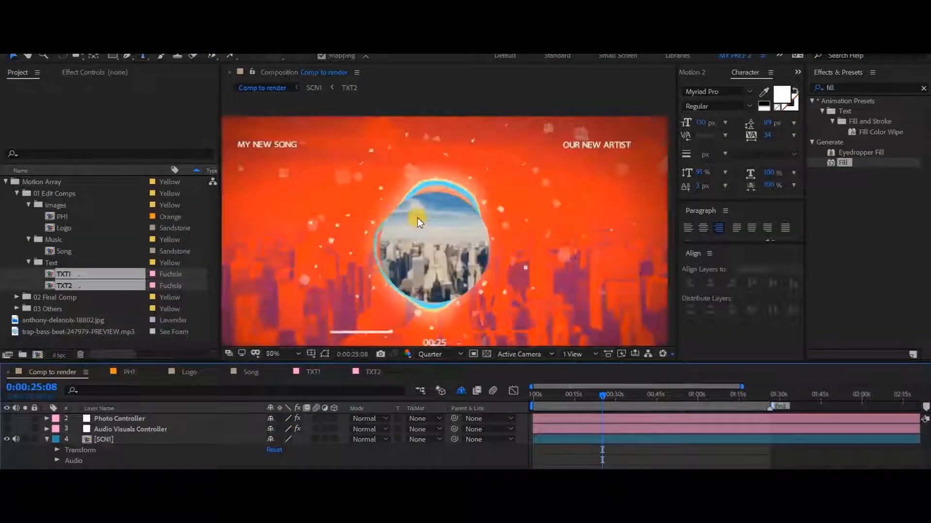
pyautogui.press('space')
pyautogui.moveTo(314, 200)
pyautogui.mouseDown()
pyautogui.moveTo(371, 240)
pyautogui.moveTo(329, 202)
pyautogui.mouseUp()
pyautogui.moveTo(538, 247); pyautogui.dragTo(434, 220)
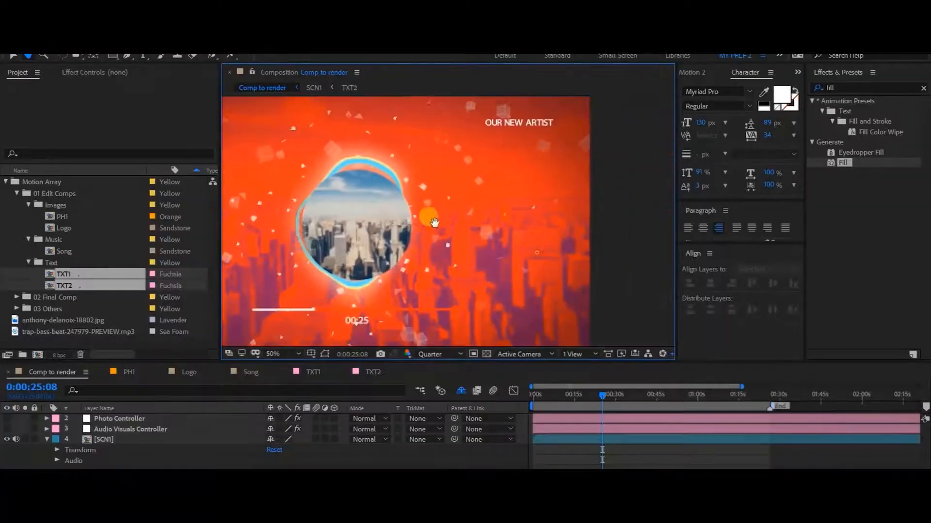
pyautogui.moveTo(441, 140); pyautogui.dragTo(459, 168)
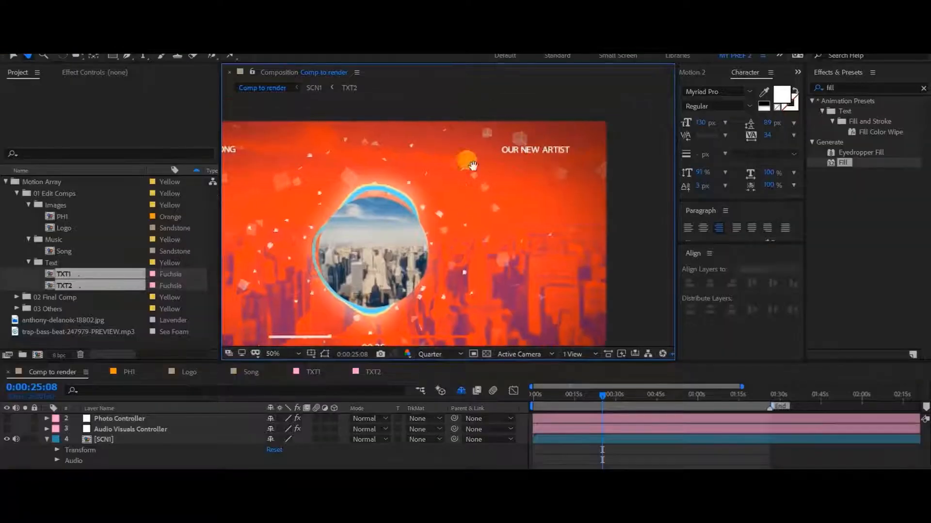
pyautogui.moveTo(268, 193); pyautogui.dragTo(411, 194)
pyautogui.moveTo(502, 218); pyautogui.dragTo(403, 171)
pyautogui.scroll(-2, 392, 214)
pyautogui.moveTo(413, 246); pyautogui.dragTo(419, 217)
pyautogui.scroll(2, 418, 264)
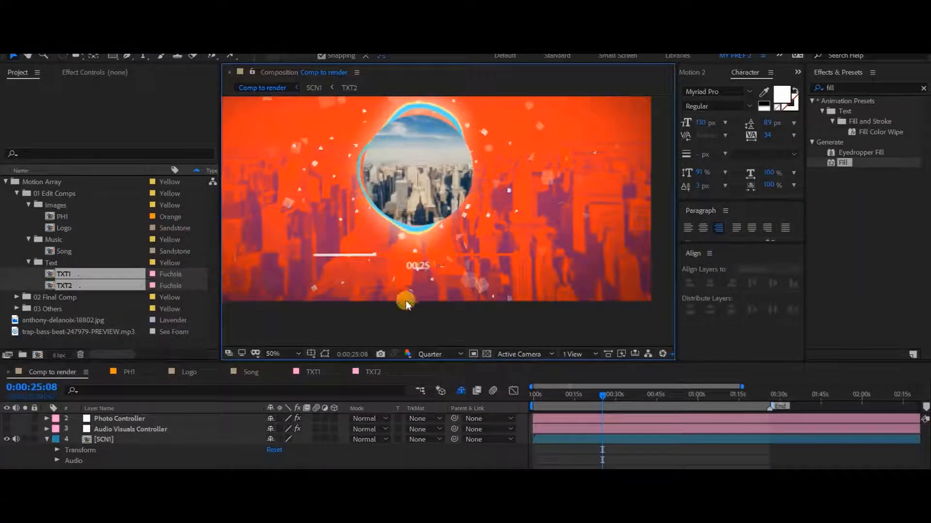
# Step: Close the PH1, Logo, Song, TXT1 and TXT2 timelines, keeping only Comp to render open
pyautogui.click(103, 373)
pyautogui.click(104, 373)
pyautogui.click(103, 374)
pyautogui.click(104, 373)
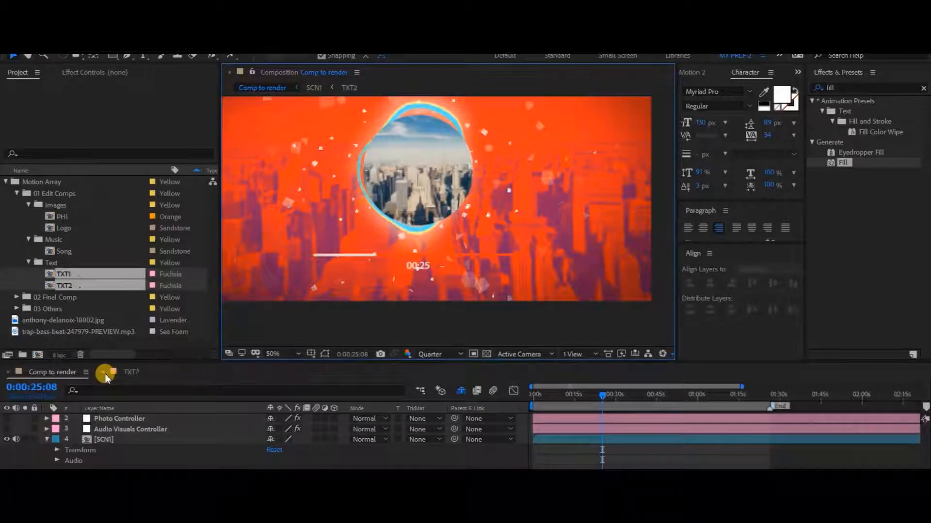
pyautogui.click(104, 373)
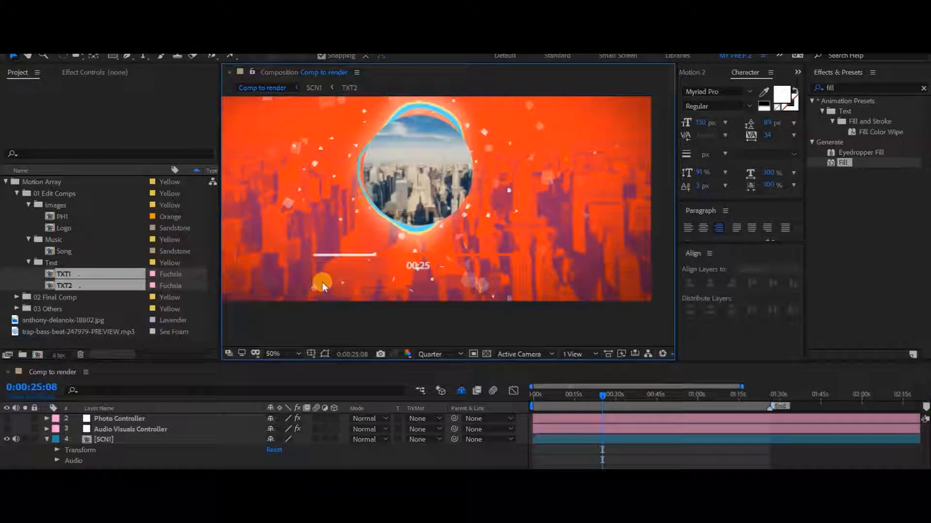
# Step: Show the effect controls of the Audio Visuals Controller layer and select its Timeline color2 effect
pyautogui.click(121, 431)
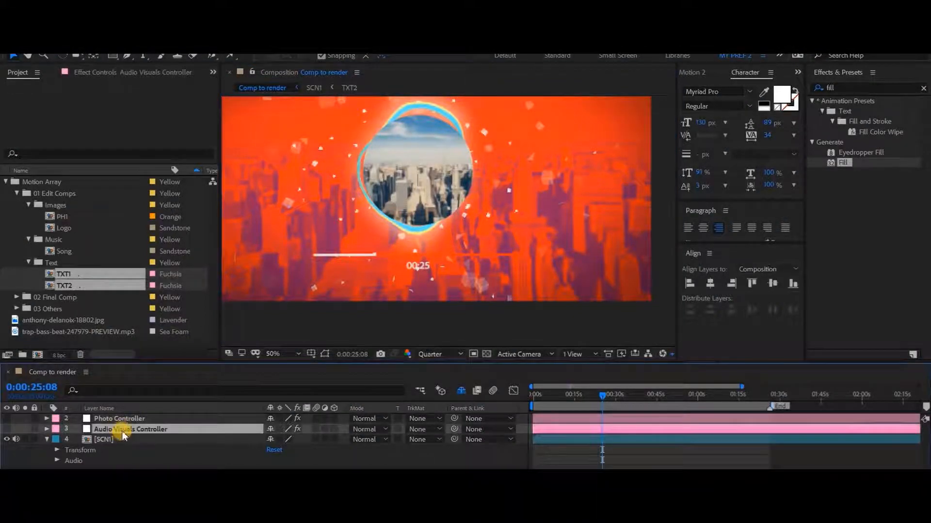
pyautogui.click(89, 72)
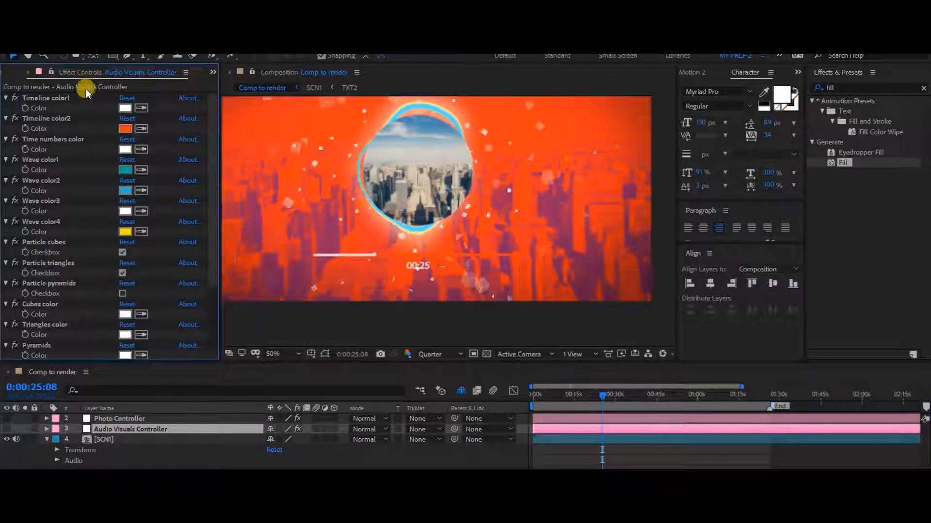
pyautogui.click(47, 120)
pyautogui.click(52, 99)
pyautogui.click(47, 120)
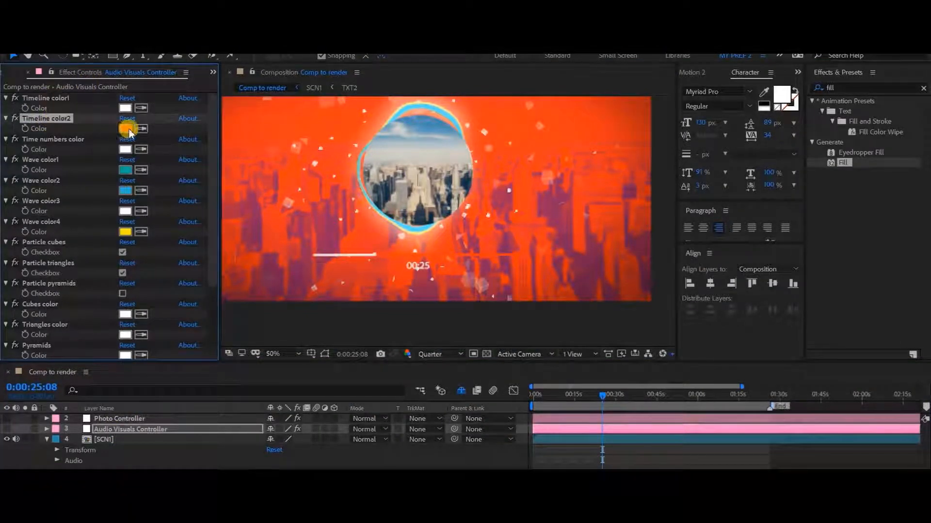
# Step: Try green as the Timeline color2 of the Audio Visuals Controller
pyautogui.click(126, 128)
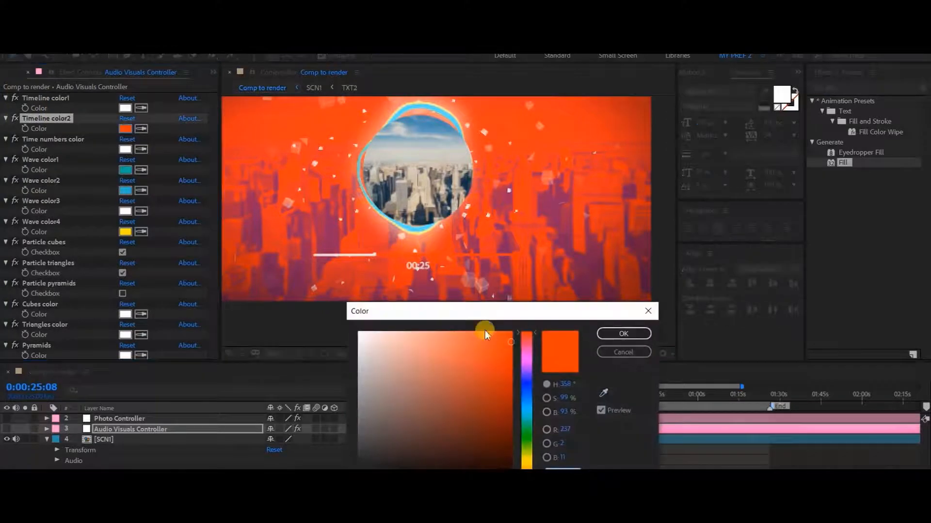
pyautogui.click(527, 438)
pyautogui.click(611, 336)
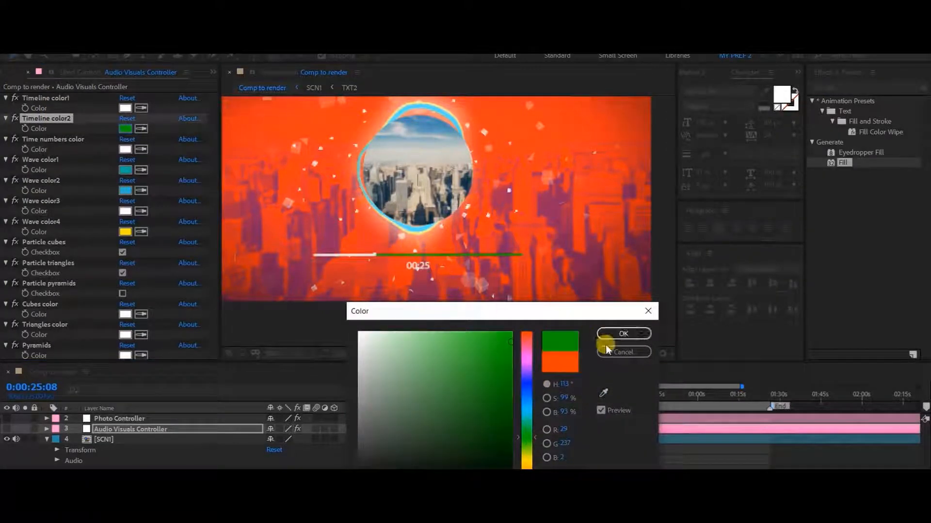
pyautogui.click(606, 348)
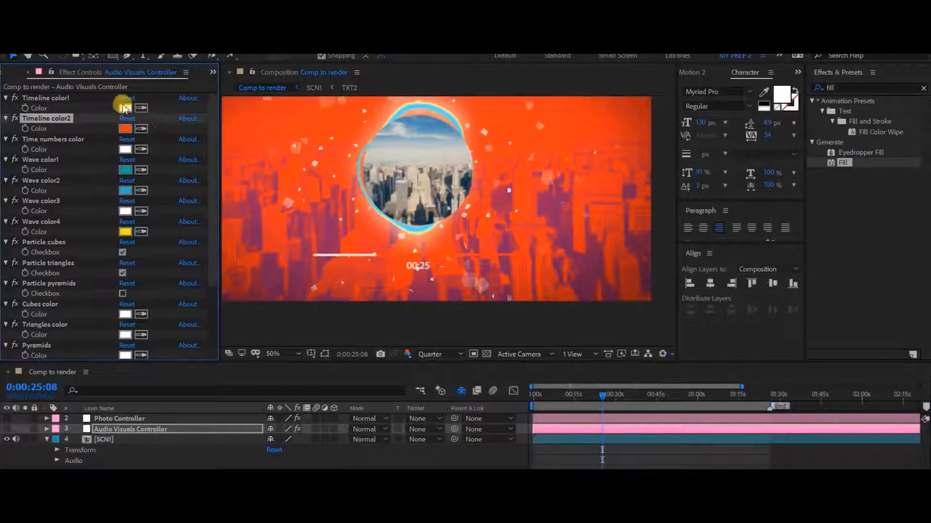
# Step: Try pink and green as the Timeline color1 of the Audio Visuals Controller
pyautogui.click(125, 107)
pyautogui.click(557, 384)
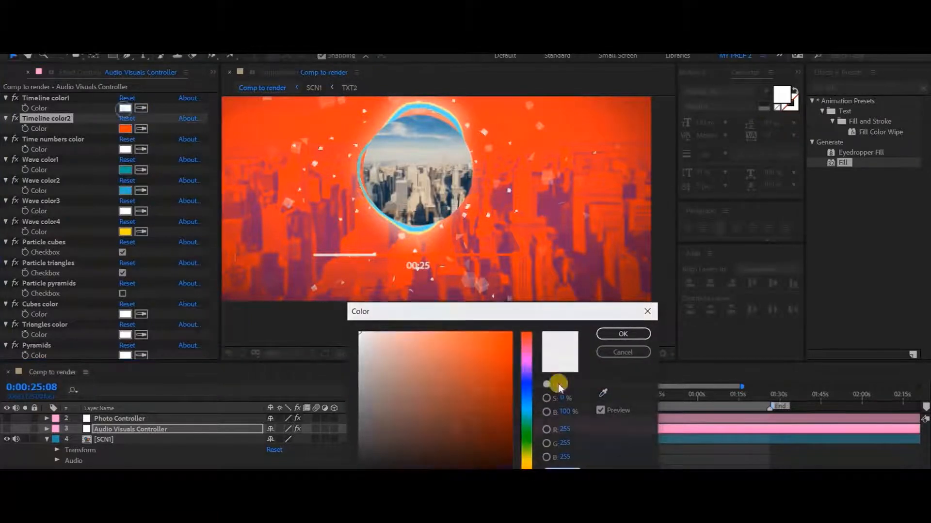
pyautogui.click(527, 360)
pyautogui.click(502, 348)
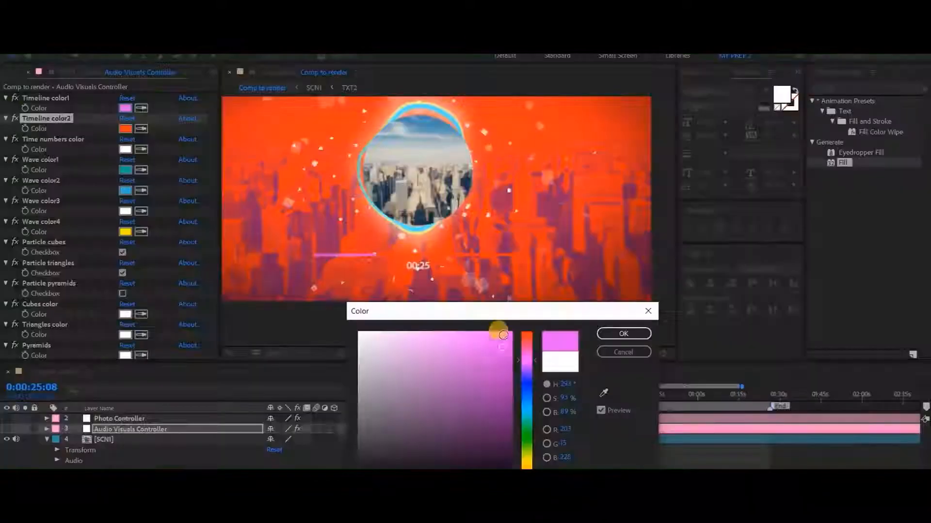
pyautogui.click(525, 434)
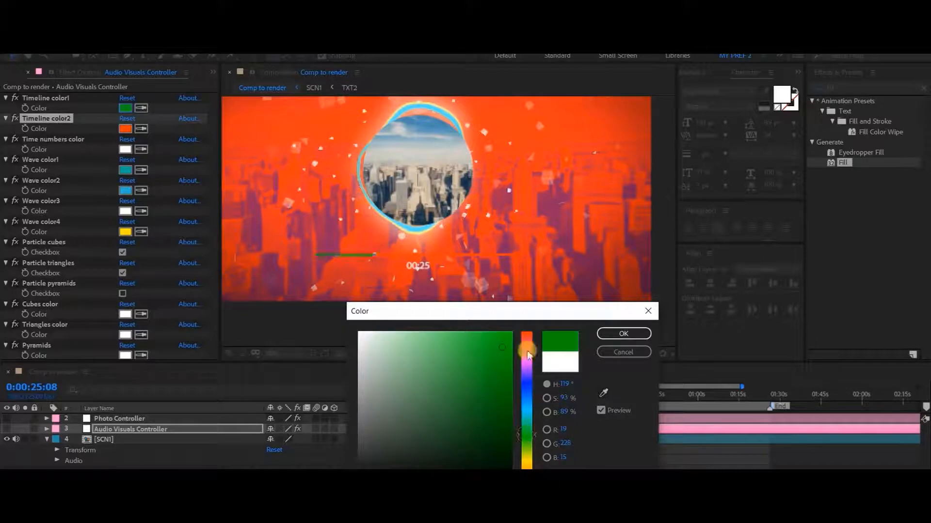
pyautogui.click(626, 353)
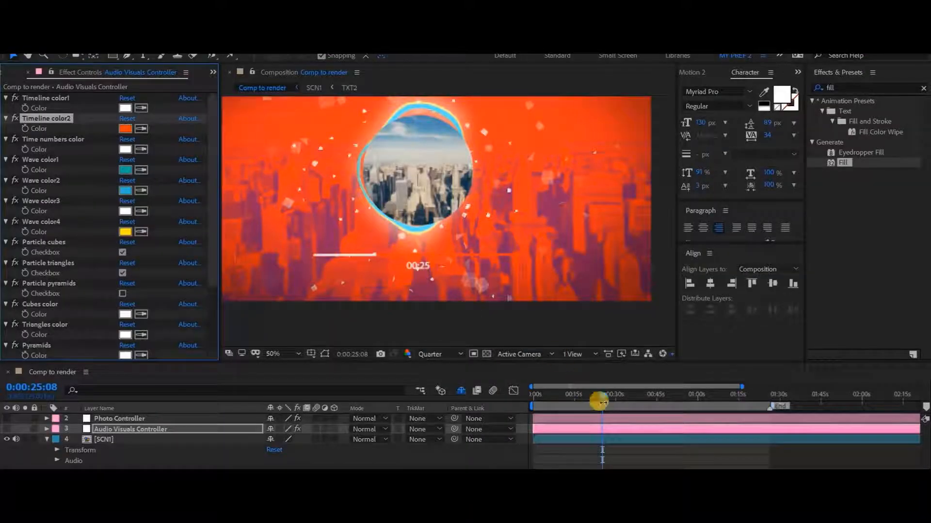
# Step: Extend the work area end to about 0:02:05 and align the End marker with the playhead at 0:02:00:08
pyautogui.moveTo(696, 400); pyautogui.dragTo(769, 405)
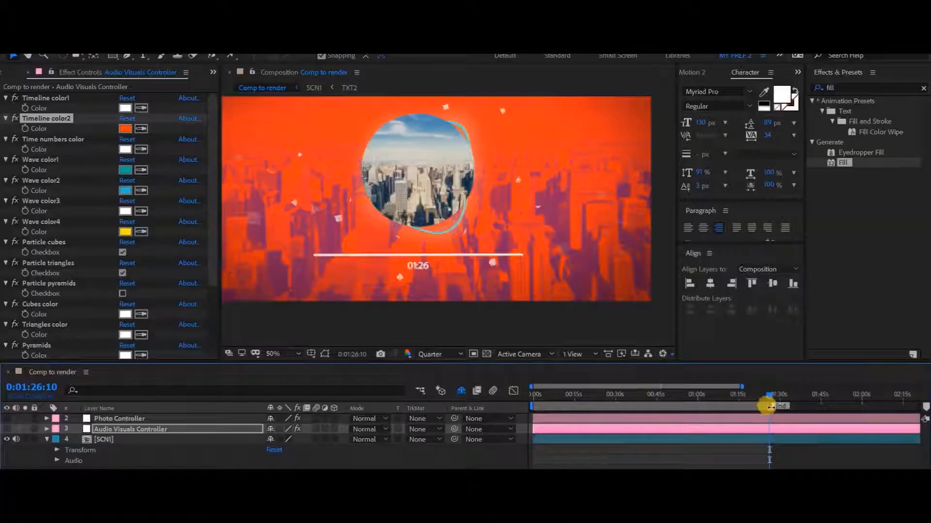
pyautogui.moveTo(770, 403); pyautogui.dragTo(872, 405)
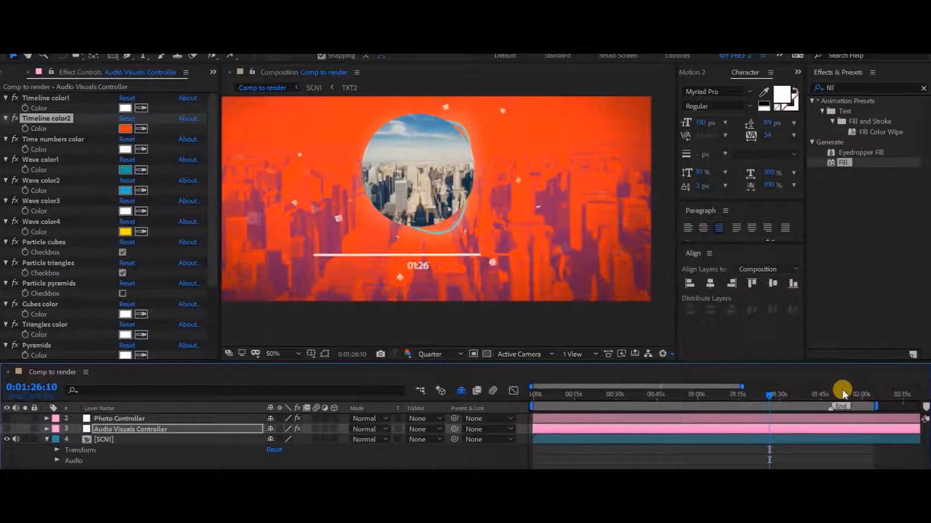
pyautogui.moveTo(848, 395); pyautogui.dragTo(861, 395)
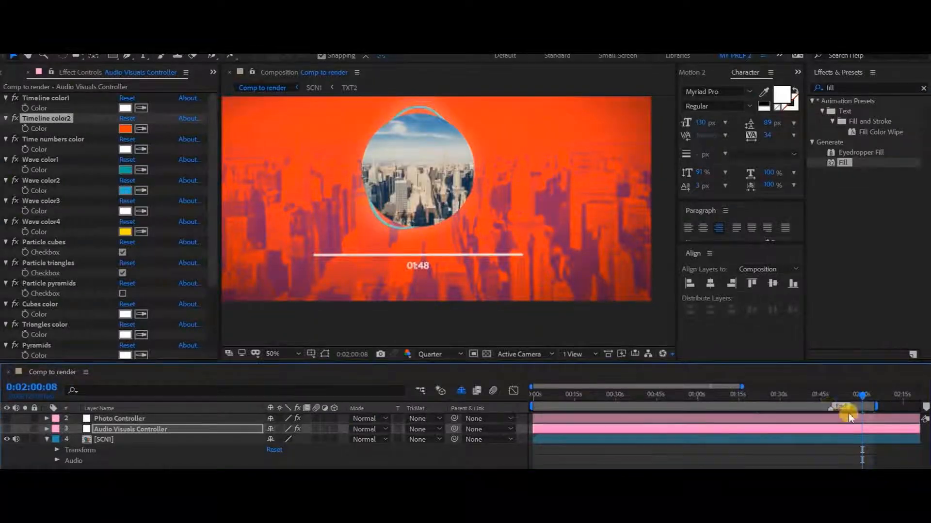
pyautogui.moveTo(830, 409); pyautogui.dragTo(853, 410)
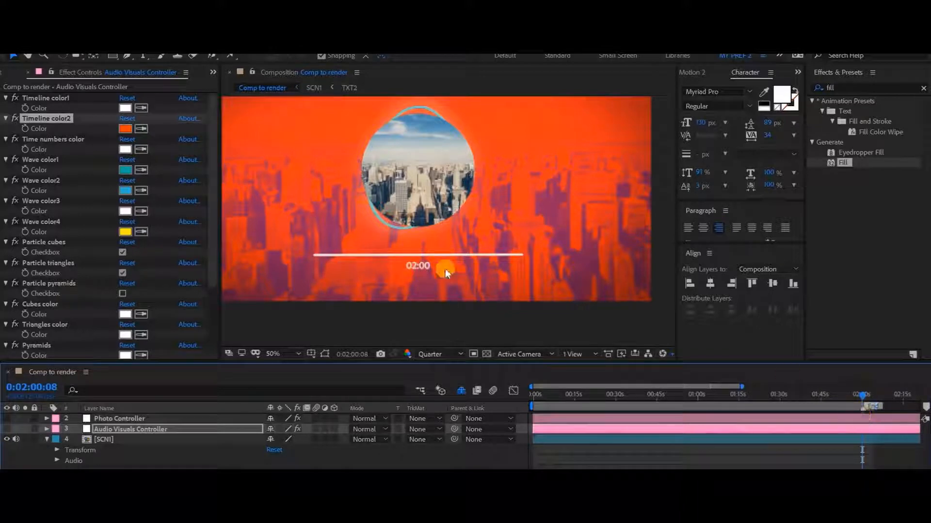
# Step: Try the End marker near the start of the timeline and return it to about 0:01:53
pyautogui.moveTo(858, 398)
pyautogui.mouseDown()
pyautogui.moveTo(526, 406)
pyautogui.moveTo(653, 415)
pyautogui.moveTo(673, 412)
pyautogui.moveTo(676, 396)
pyautogui.moveTo(857, 409)
pyautogui.moveTo(572, 407)
pyautogui.mouseUp()
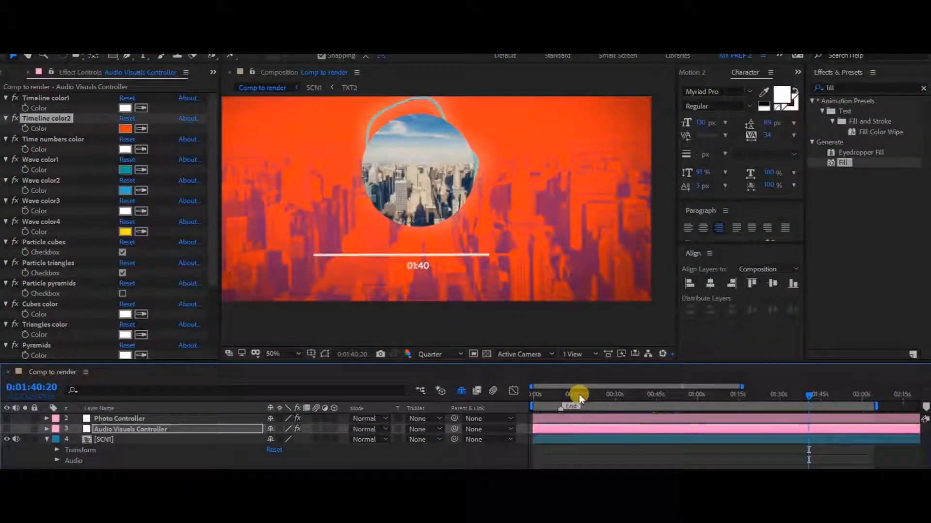
pyautogui.moveTo(578, 395)
pyautogui.mouseDown()
pyautogui.moveTo(528, 398)
pyautogui.moveTo(555, 419)
pyautogui.moveTo(534, 410)
pyautogui.mouseUp()
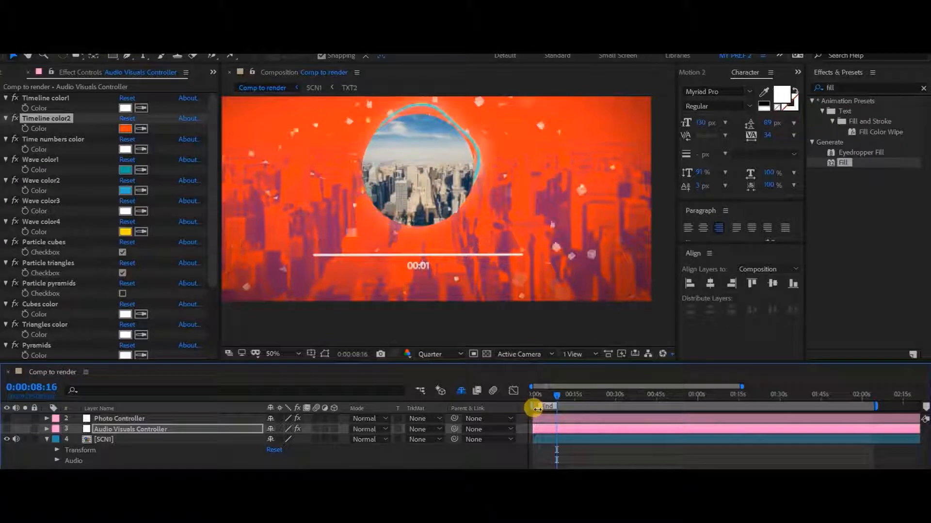
pyautogui.moveTo(535, 409); pyautogui.dragTo(848, 406)
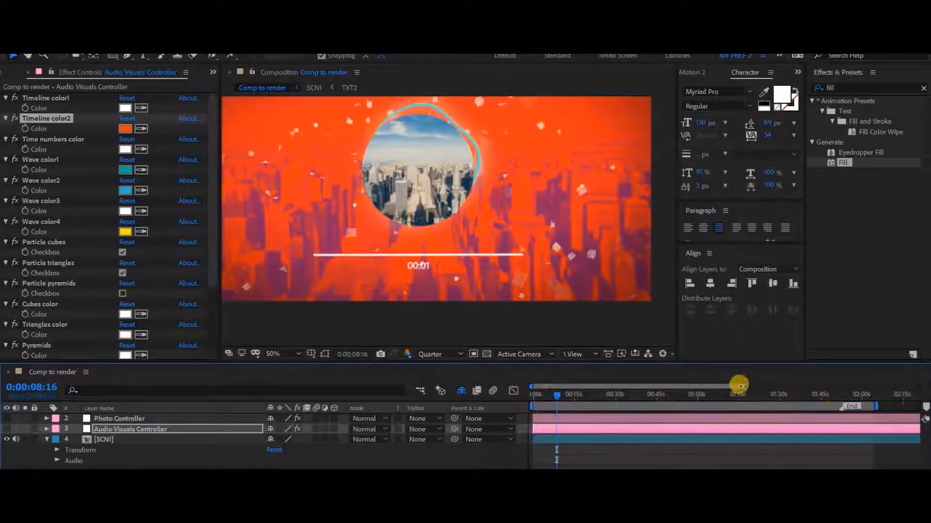
# Step: Show the composition's full duration in the timeline and place the End marker at about 0:01:42
pyautogui.moveTo(741, 386); pyautogui.dragTo(925, 390)
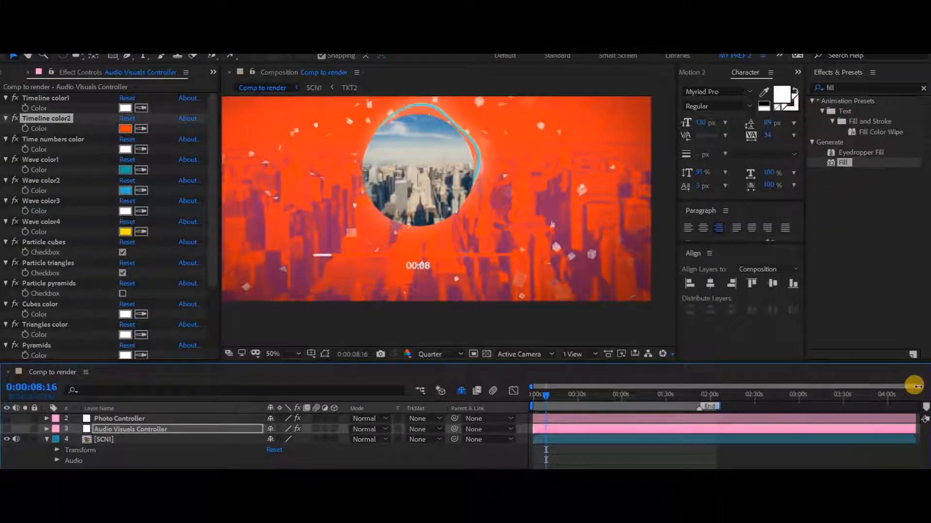
pyautogui.click(899, 394)
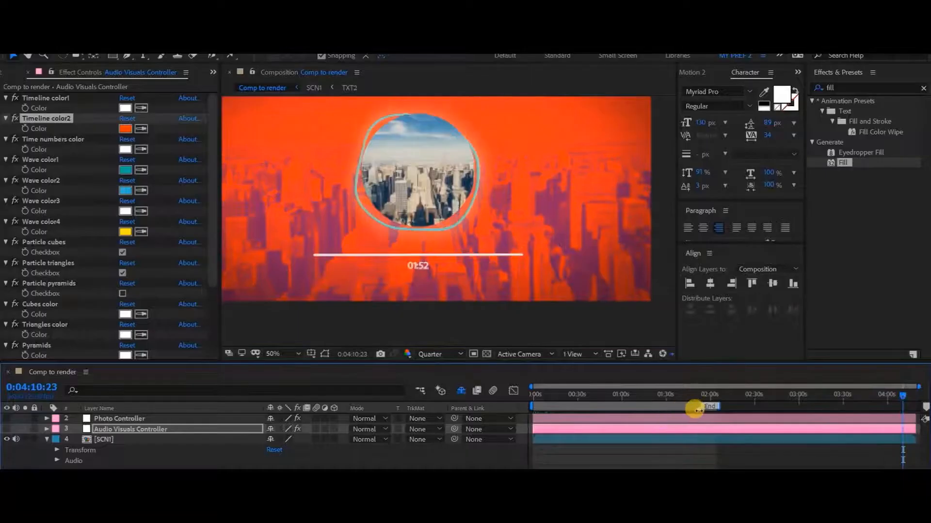
pyautogui.moveTo(695, 410)
pyautogui.mouseDown()
pyautogui.moveTo(902, 421)
pyautogui.moveTo(876, 399)
pyautogui.moveTo(692, 397)
pyautogui.mouseUp()
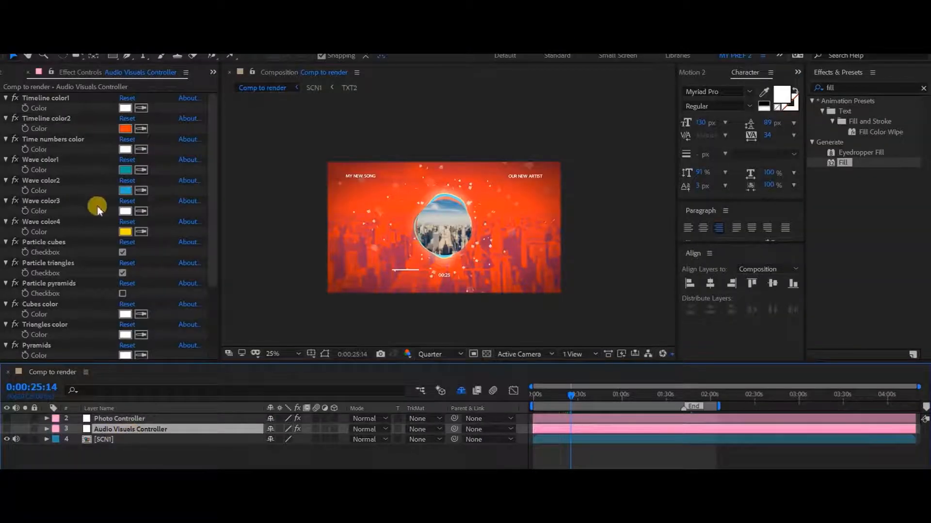
# Step: Try only pyramid particles on the Audio Visuals Controller, turning off Particle cubes and triangles, and then turn Particle pyramids off too
pyautogui.press('.')
pyautogui.press(',')
pyautogui.click(123, 252)
pyautogui.click(122, 273)
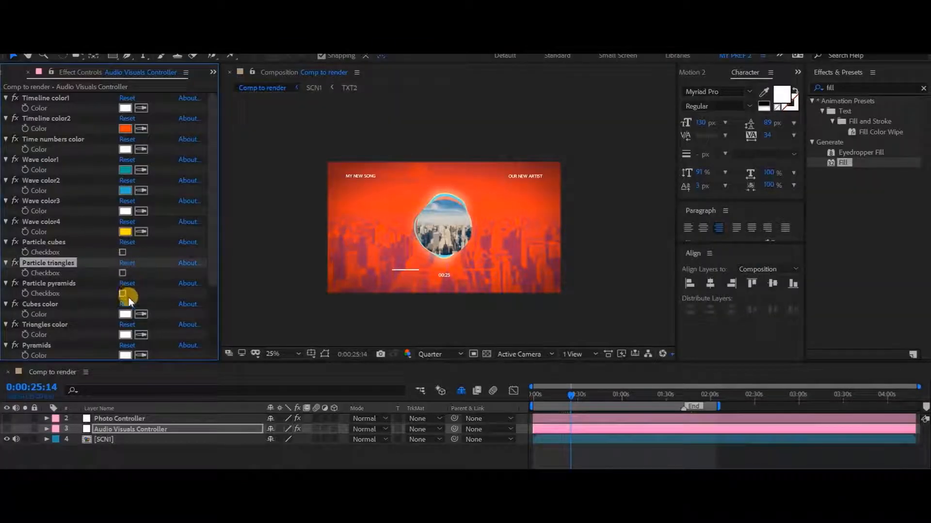
pyautogui.click(123, 293)
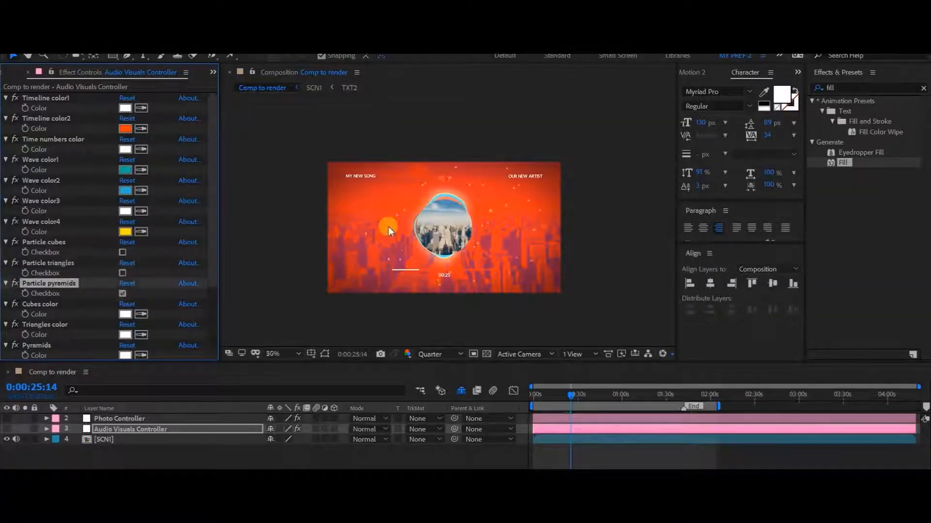
pyautogui.press('.')
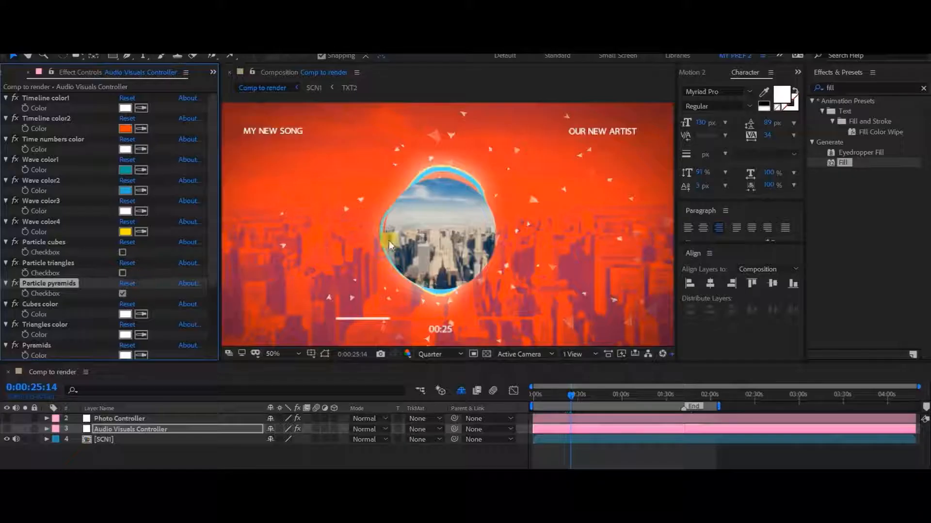
pyautogui.press(',')
pyautogui.press('.')
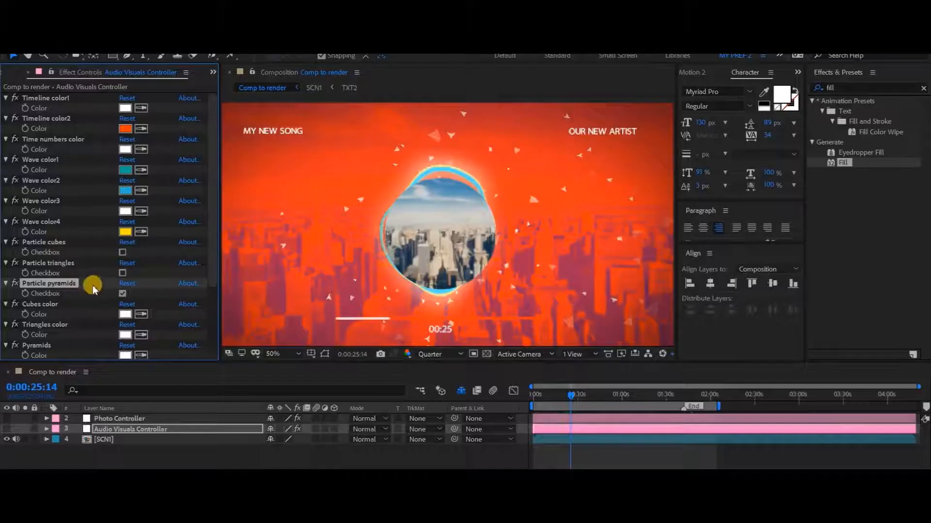
pyautogui.scroll(-2, 94, 289)
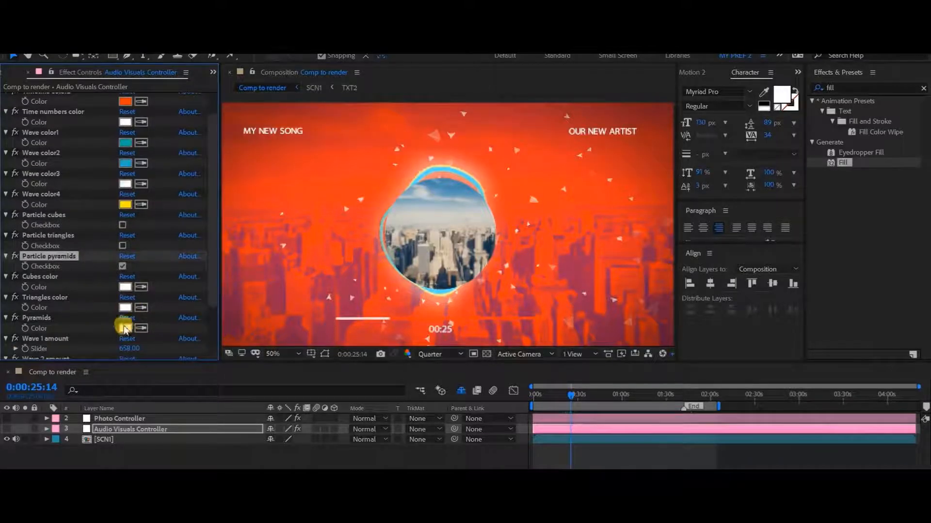
pyautogui.scroll(-4, 106, 272)
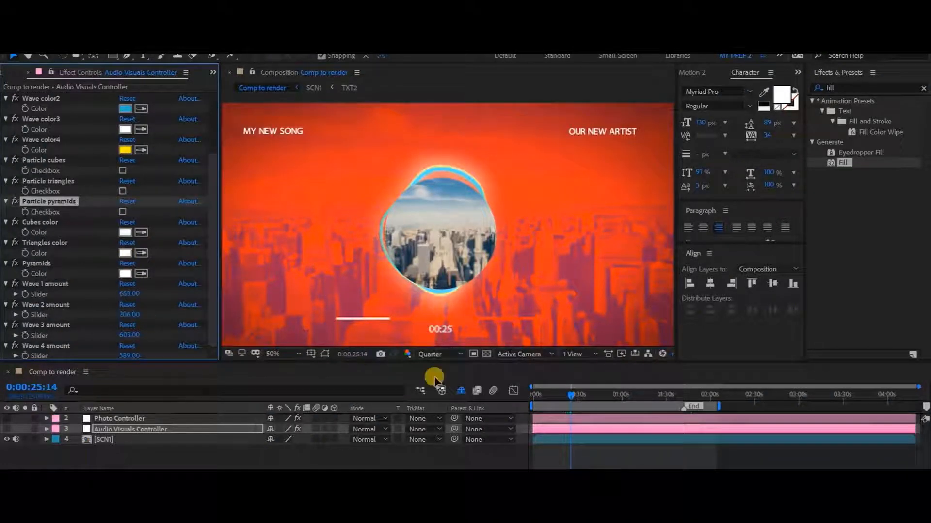
# Step: Try a Wave 2 amount of about 1553 and a Wave 3 amount of 1343 at 0:00:07:21, undoing each change
pyautogui.moveTo(571, 392); pyautogui.dragTo(550, 401)
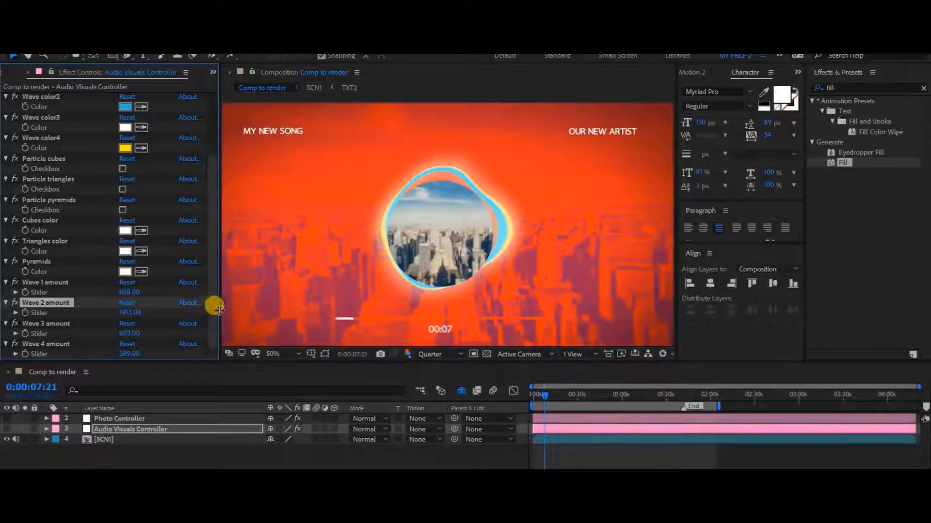
pyautogui.moveTo(217, 308); pyautogui.dragTo(228, 309)
pyautogui.moveTo(229, 309); pyautogui.dragTo(238, 310)
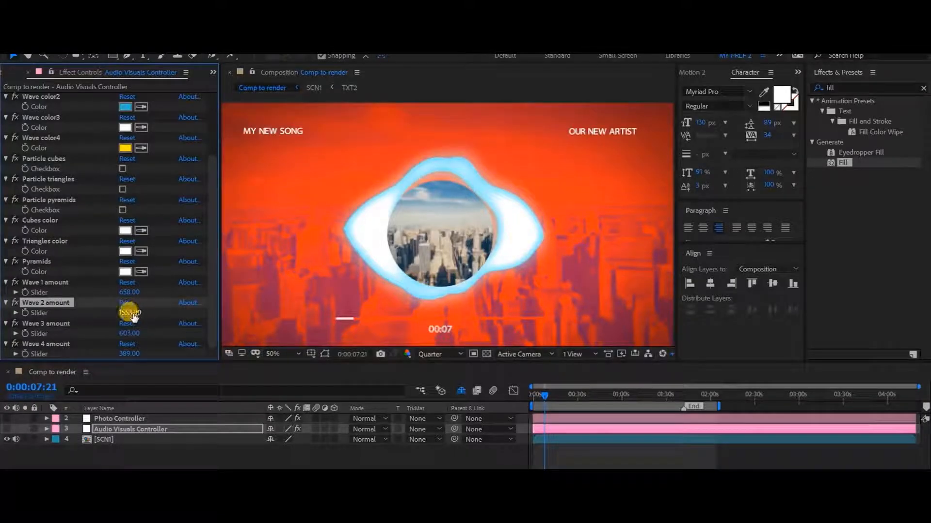
pyautogui.hotkey('ctrl', 'z')
pyautogui.moveTo(125, 333); pyautogui.dragTo(171, 334)
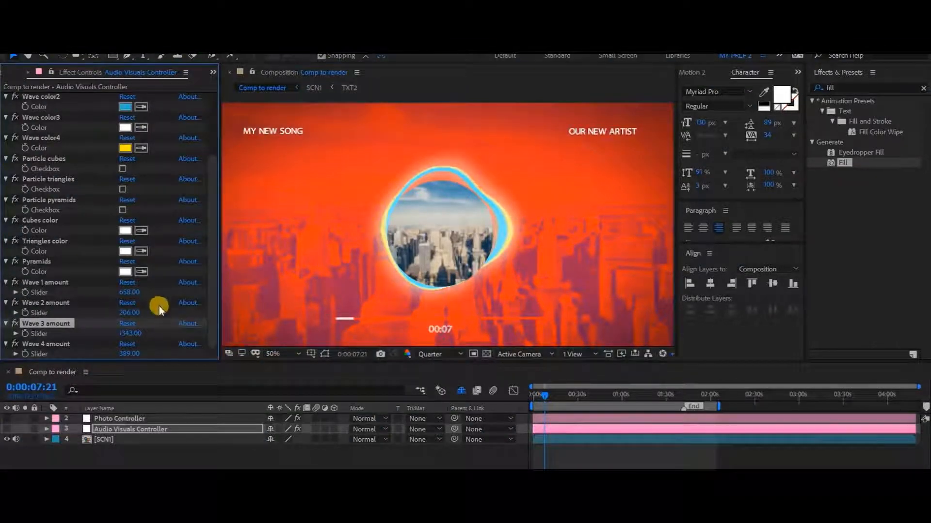
pyautogui.hotkey('ctrl', 'z')
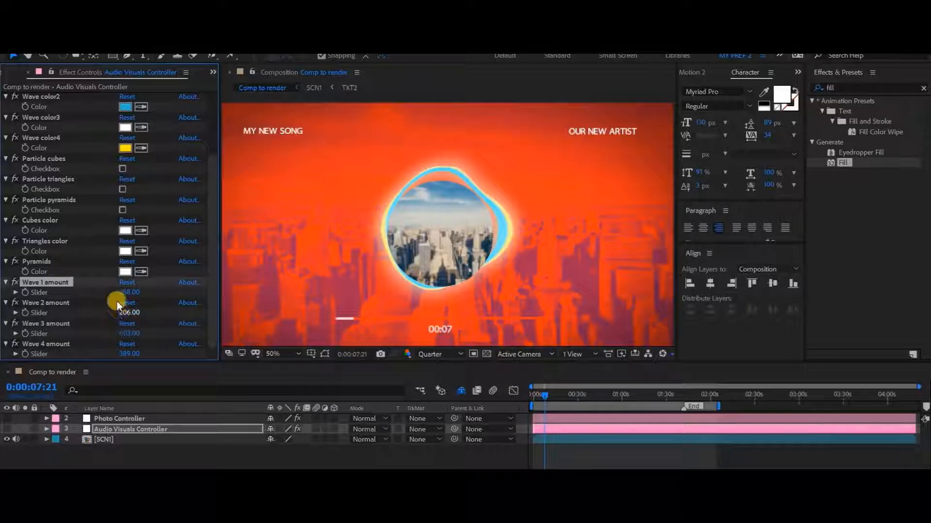
pyautogui.scroll(4, 80, 281)
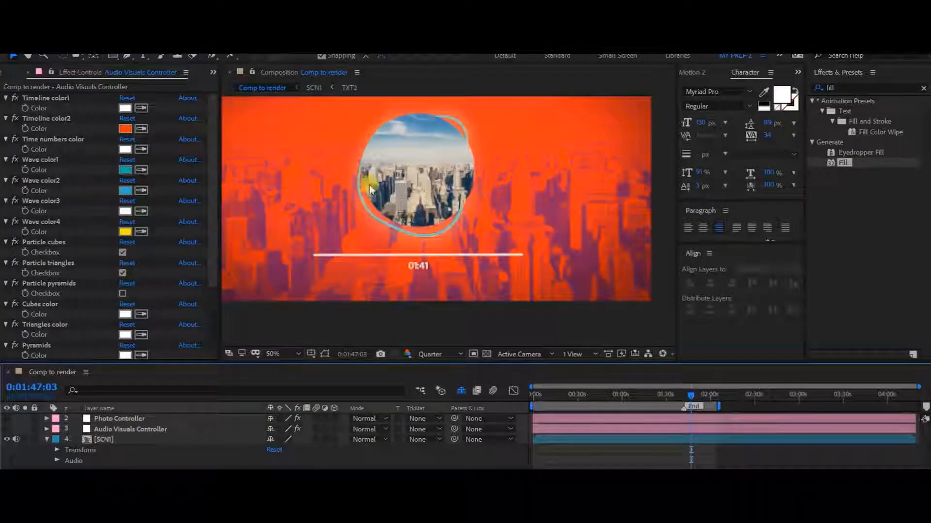
pyautogui.scroll(-1, 434, 217)
pyautogui.moveTo(396, 201); pyautogui.dragTo(404, 219)
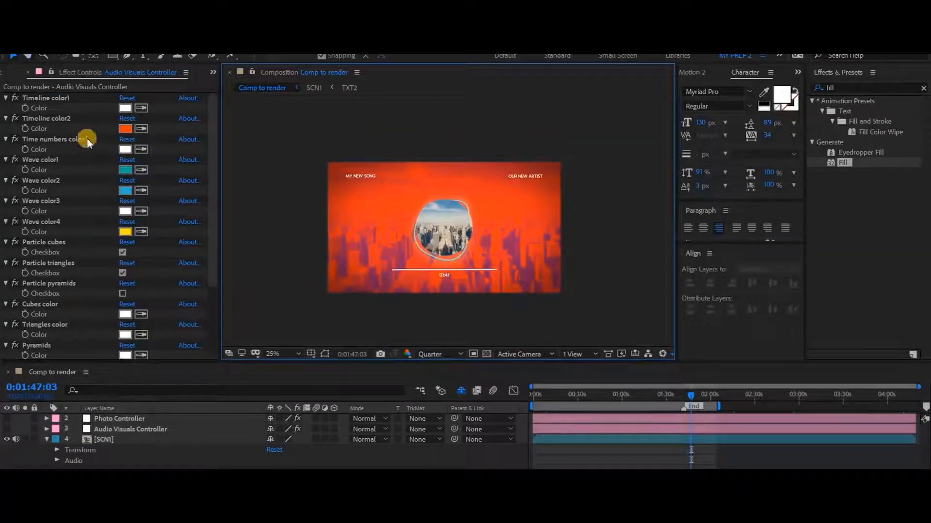
pyautogui.scroll(-3, 104, 193)
pyautogui.scroll(3, 102, 231)
# Step: Set the Tint amount of the Photo Controller layer to 0
pyautogui.click(118, 420)
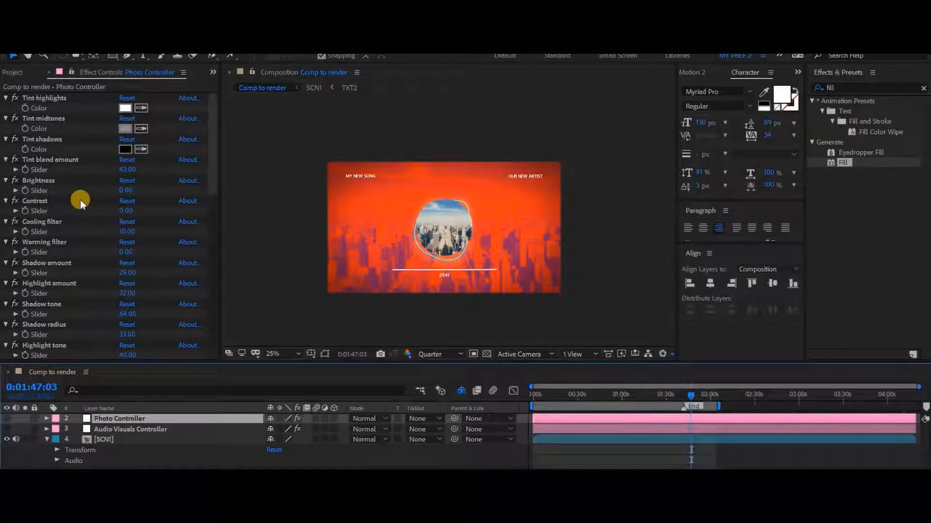
pyautogui.scroll(-10, 98, 199)
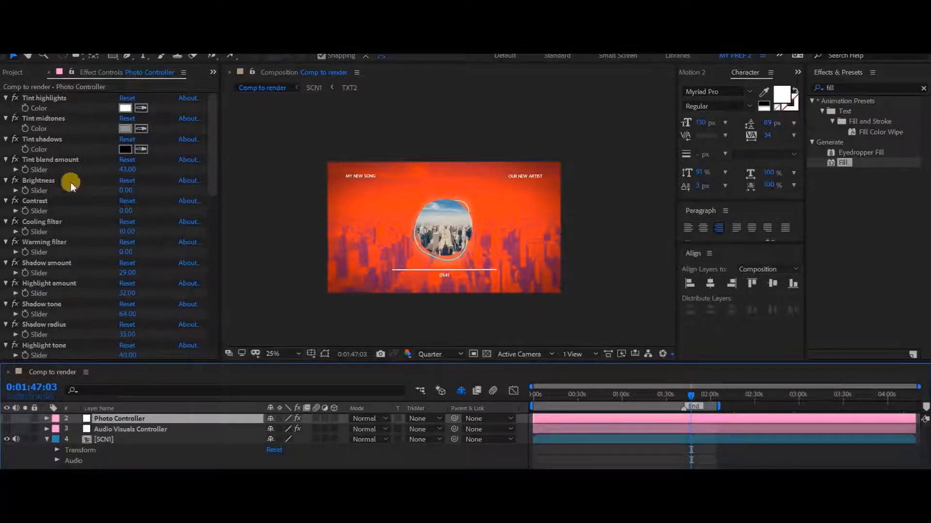
pyautogui.scroll(-10, 56, 280)
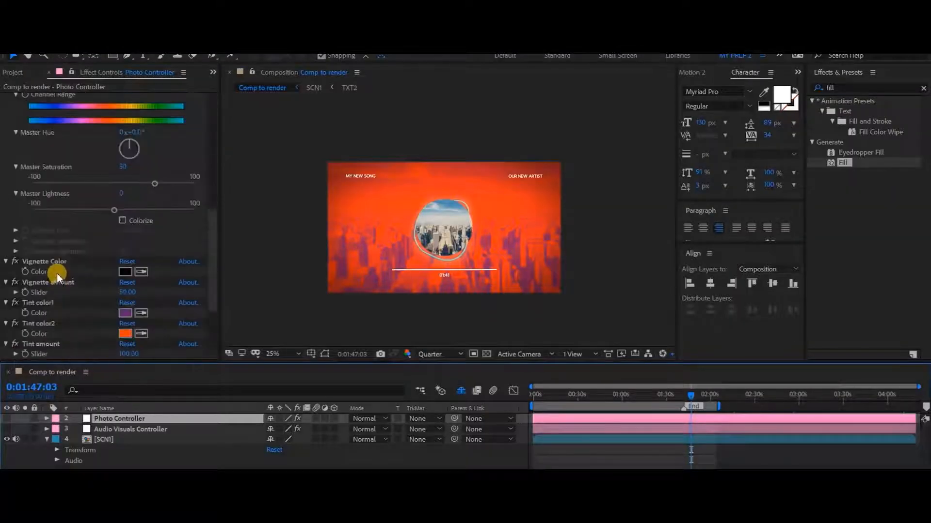
pyautogui.scroll(-5, 73, 247)
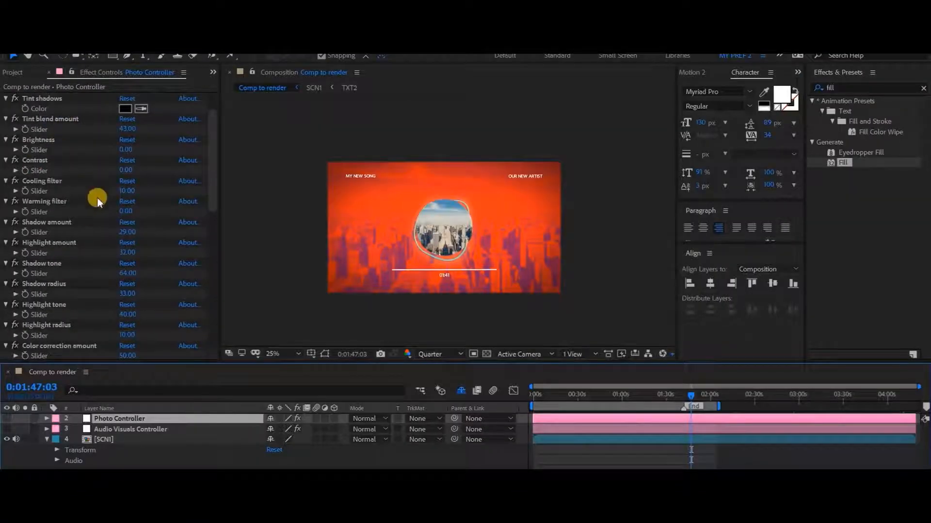
pyautogui.scroll(6, 97, 198)
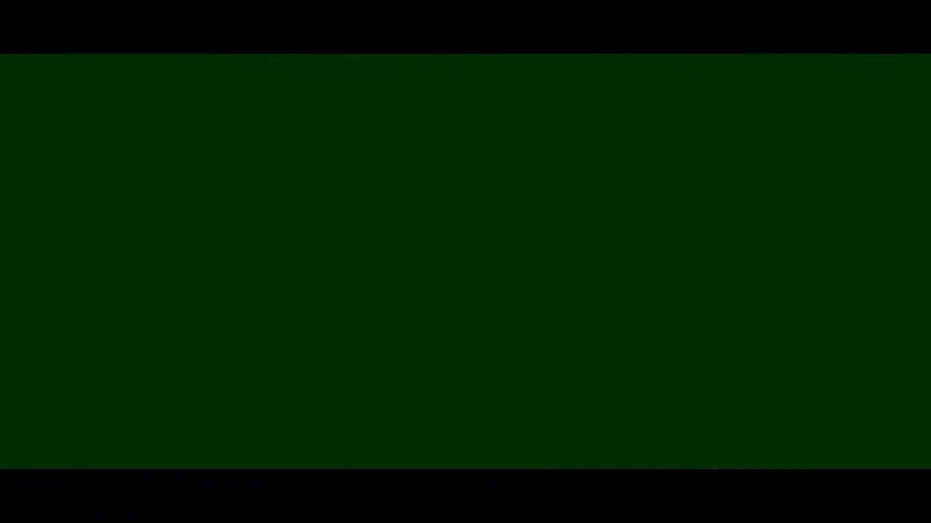
pyautogui.click(45, 345)
pyautogui.click(127, 354)
pyautogui.write('0')
pyautogui.press('Return')
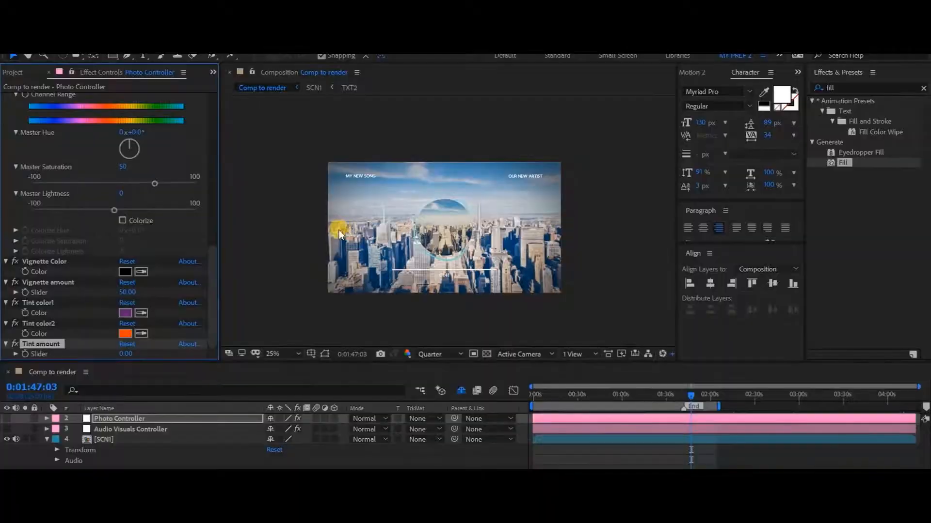
# Step: Set the Master Saturation in the Photo Controller's Hue/Saturation effect to 92
pyautogui.scroll(1, 342, 234)
pyautogui.scroll(-1, 347, 234)
pyautogui.scroll(3, 135, 252)
pyautogui.moveTo(156, 263); pyautogui.dragTo(134, 265)
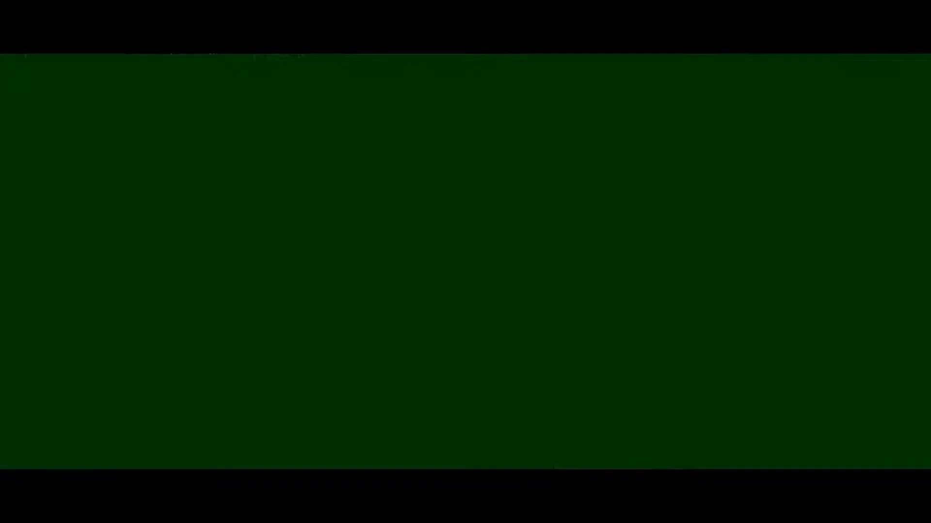
pyautogui.moveTo(191, 265); pyautogui.dragTo(158, 266)
# Step: Try orange and blue as the Photo Controller's Tint midtones color and cancel the change
pyautogui.scroll(8, 112, 261)
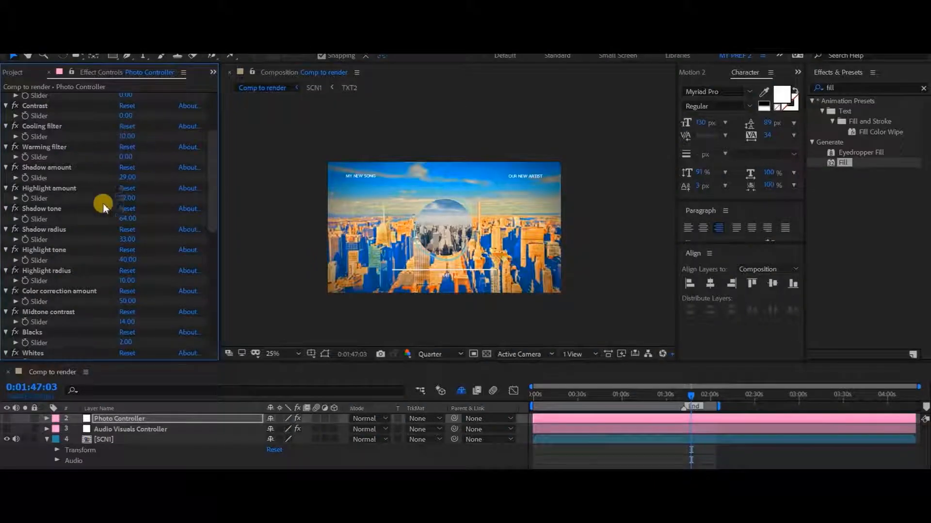
pyautogui.scroll(5, 103, 203)
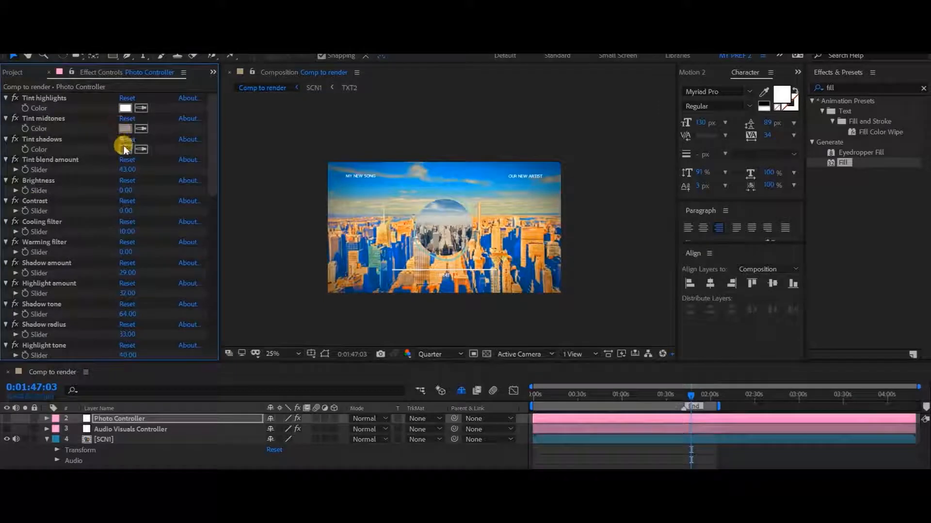
pyautogui.click(126, 129)
pyautogui.click(460, 357)
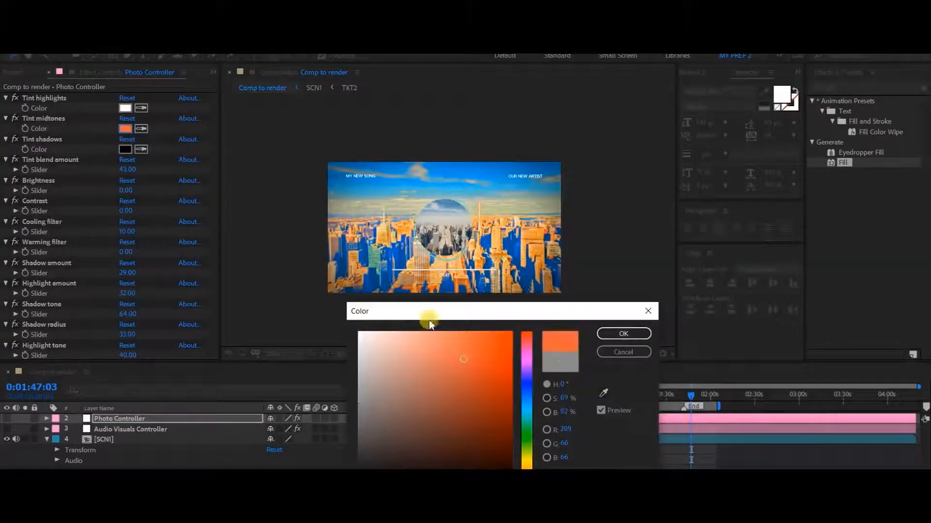
pyautogui.click(526, 386)
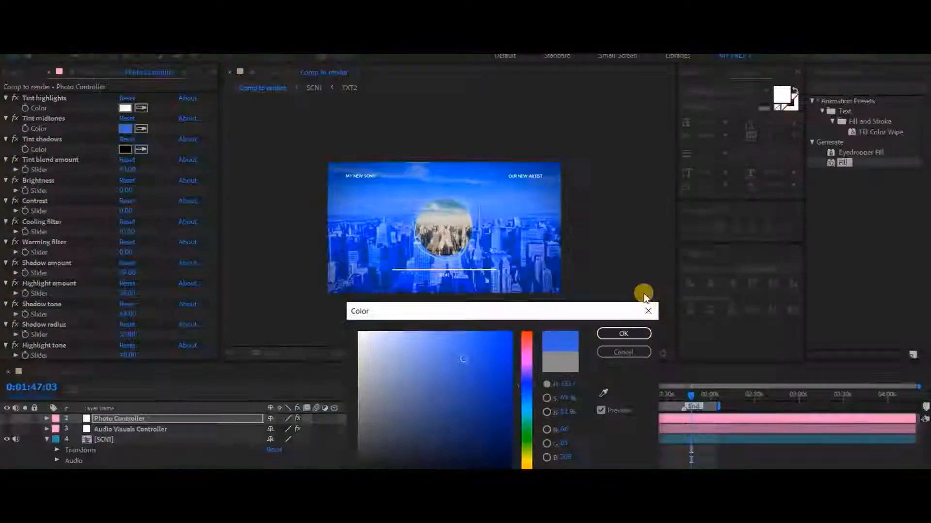
pyautogui.click(622, 360)
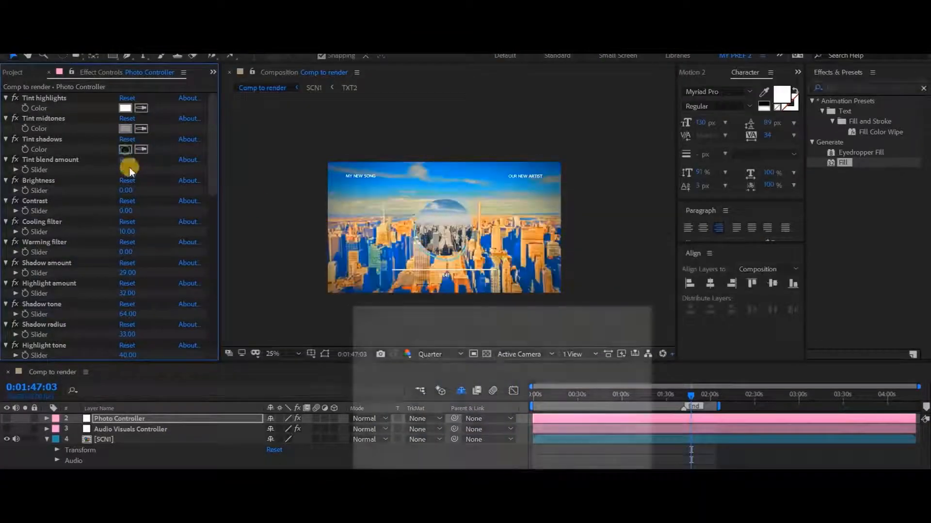
# Step: Try light magenta as the Photo Controller's Tint shadows color and cancel the change
pyautogui.click(126, 149)
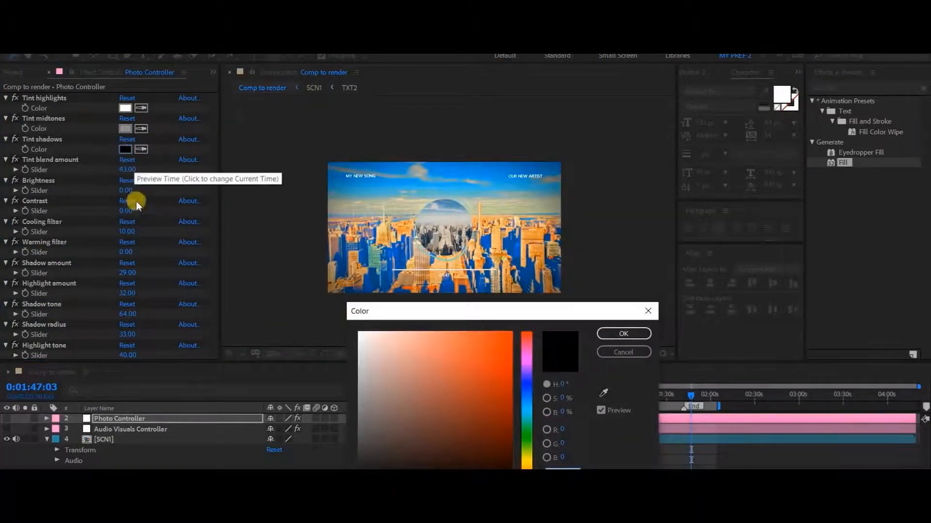
pyautogui.click(527, 358)
pyautogui.click(487, 340)
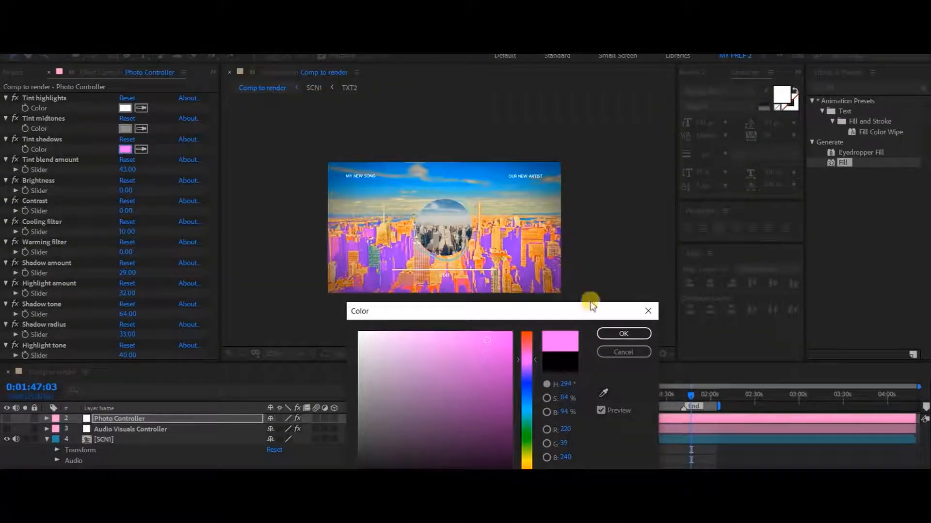
pyautogui.click(627, 351)
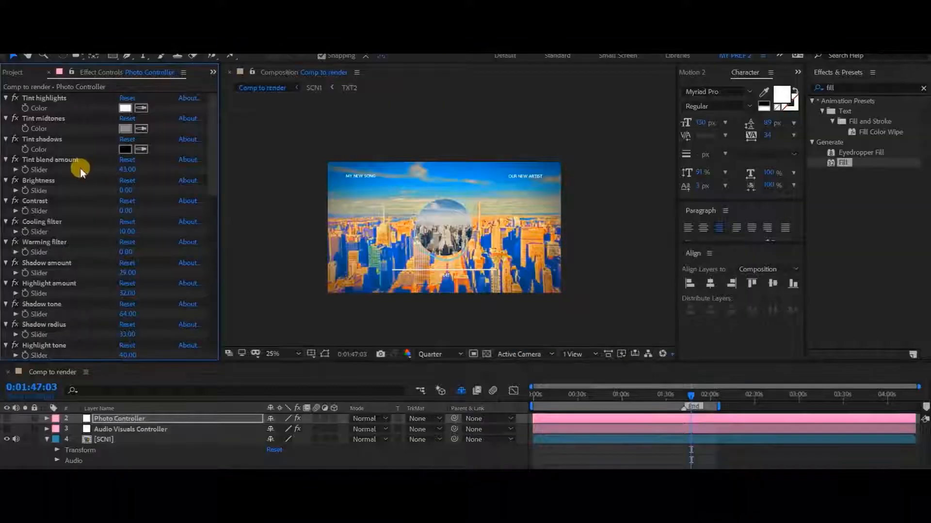
# Step: Try orange as the Photo Controller's Vignette Color and cancel the change
pyautogui.scroll(-5, 121, 246)
pyautogui.scroll(-5, 122, 246)
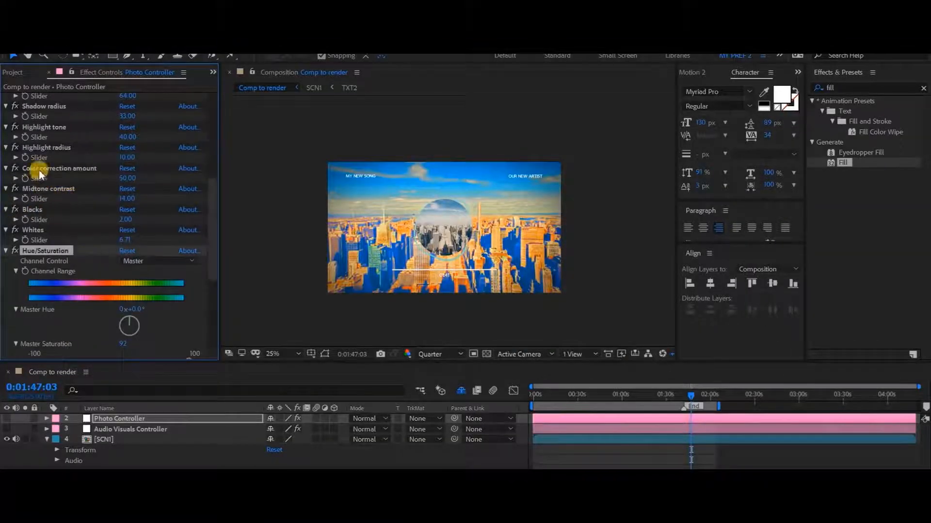
pyautogui.scroll(-5, 50, 191)
pyautogui.scroll(15, 39, 214)
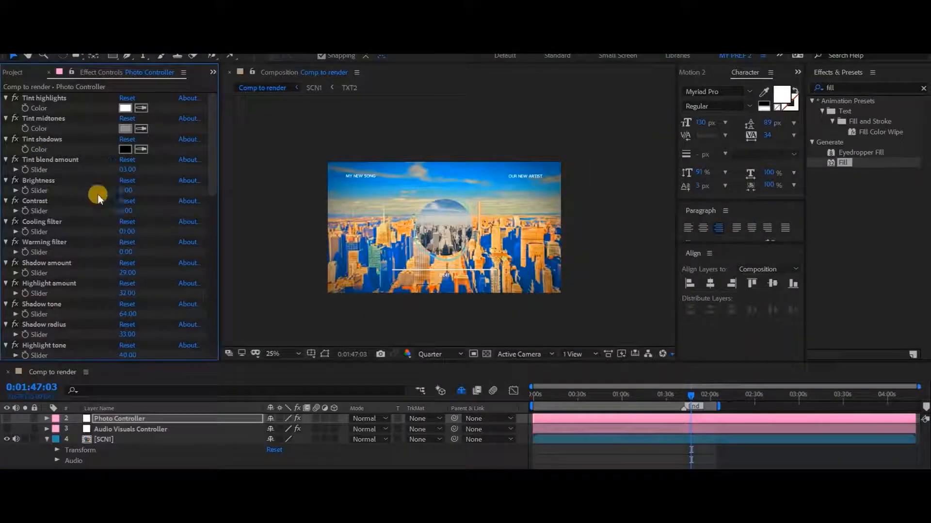
pyautogui.scroll(-12, 98, 203)
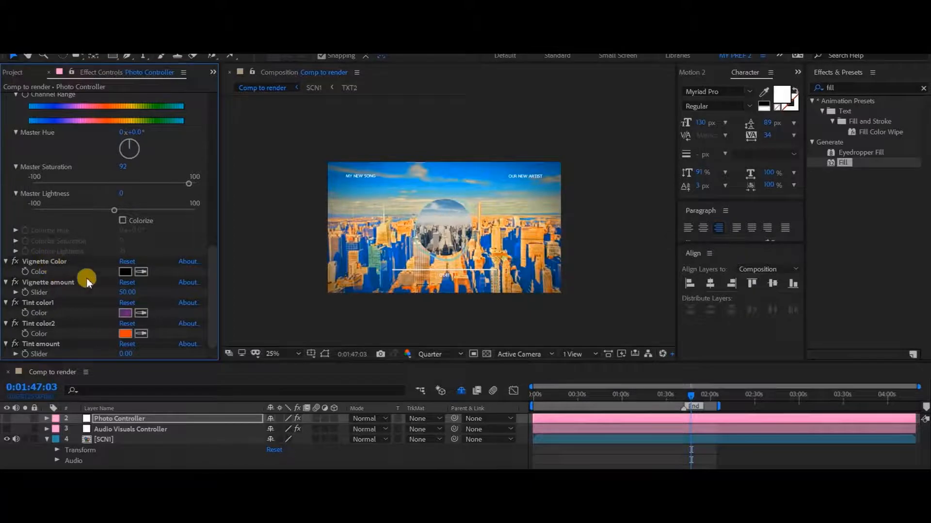
pyautogui.click(42, 262)
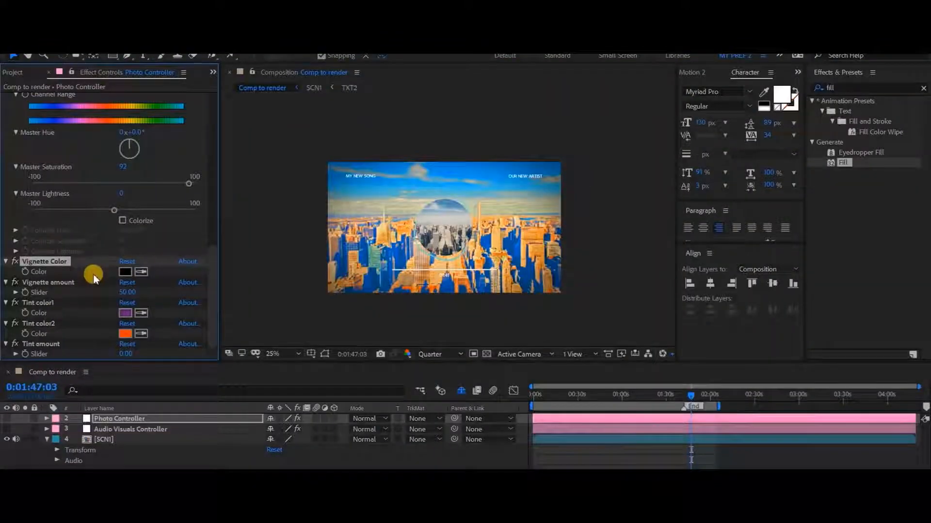
pyautogui.click(129, 278)
pyautogui.click(485, 365)
pyautogui.moveTo(485, 365)
pyautogui.mouseDown()
pyautogui.moveTo(487, 344)
pyautogui.moveTo(505, 339)
pyautogui.mouseUp()
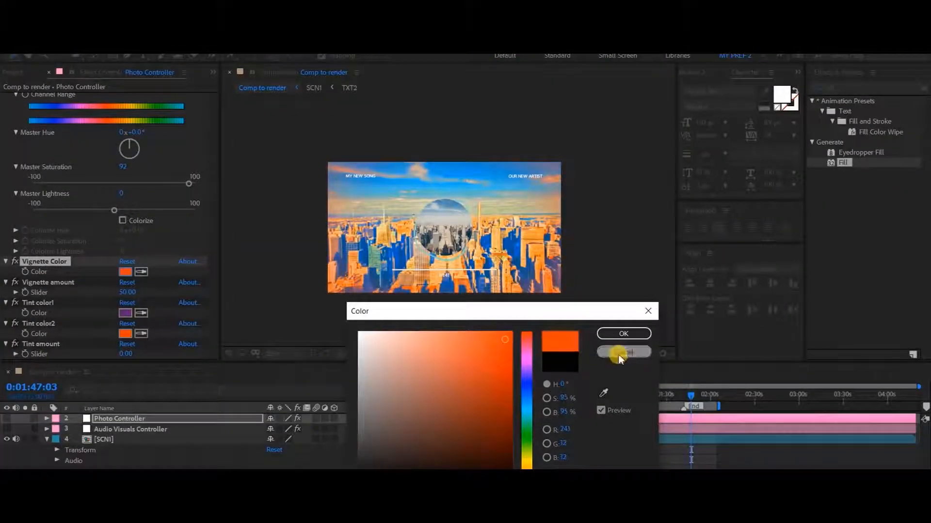
pyautogui.click(620, 353)
# Step: Try a Vignette amount of 100 with an orange Vignette Color, discard the color, and return the amount to 50
pyautogui.moveTo(127, 292); pyautogui.dragTo(173, 294)
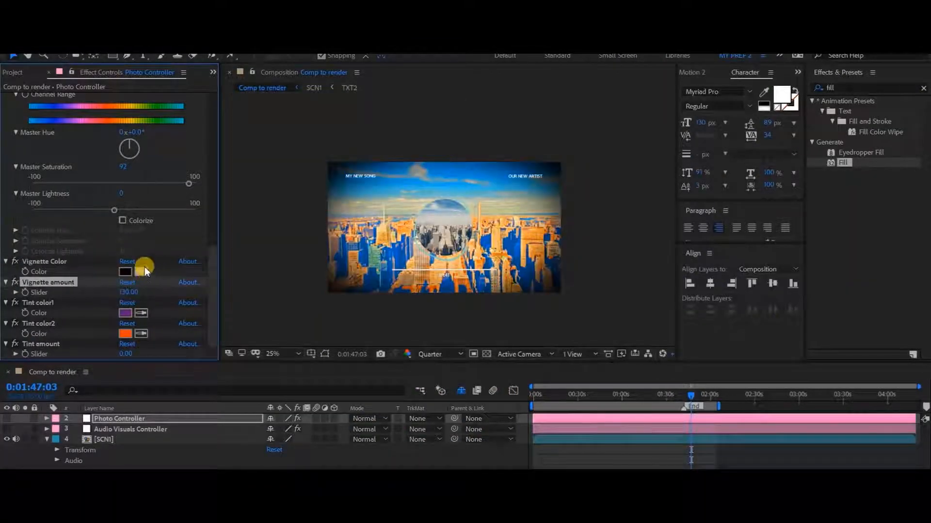
pyautogui.click(127, 292)
pyautogui.press('Return')
pyautogui.click(125, 272)
pyautogui.moveTo(495, 337)
pyautogui.mouseDown()
pyautogui.moveTo(482, 353)
pyautogui.moveTo(480, 338)
pyautogui.moveTo(479, 356)
pyautogui.mouseUp()
pyautogui.click(527, 391)
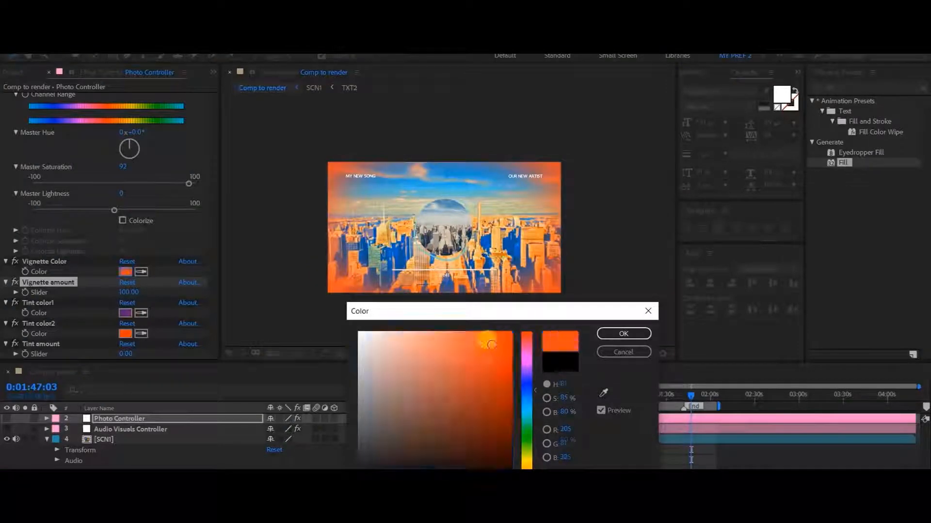
pyautogui.click(626, 353)
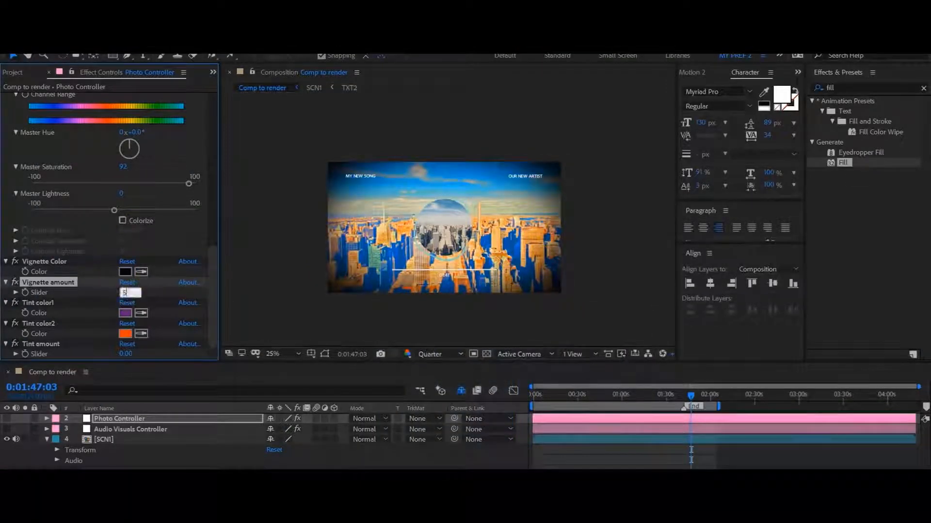
pyautogui.moveTo(129, 294); pyautogui.dragTo(92, 289)
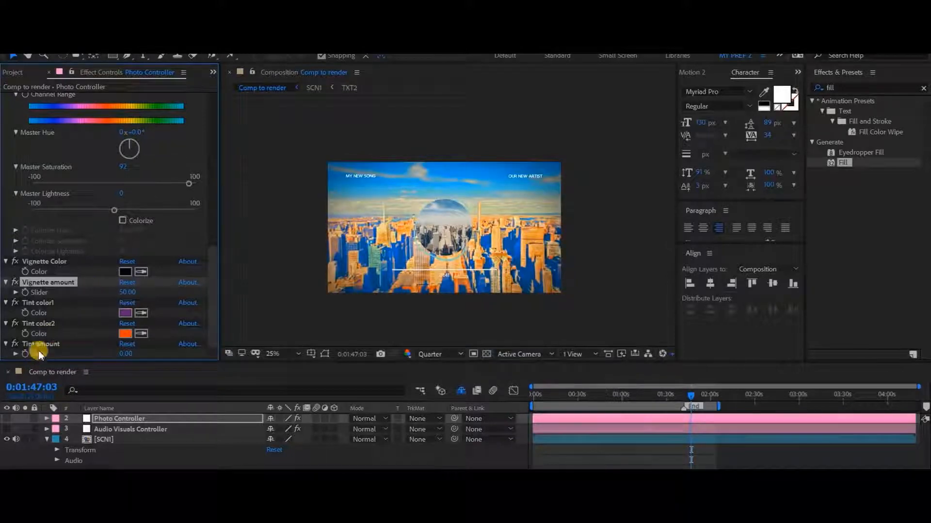
# Step: Set the Photo Controller's Tint amount to 100
pyautogui.scroll(-10, 57, 313)
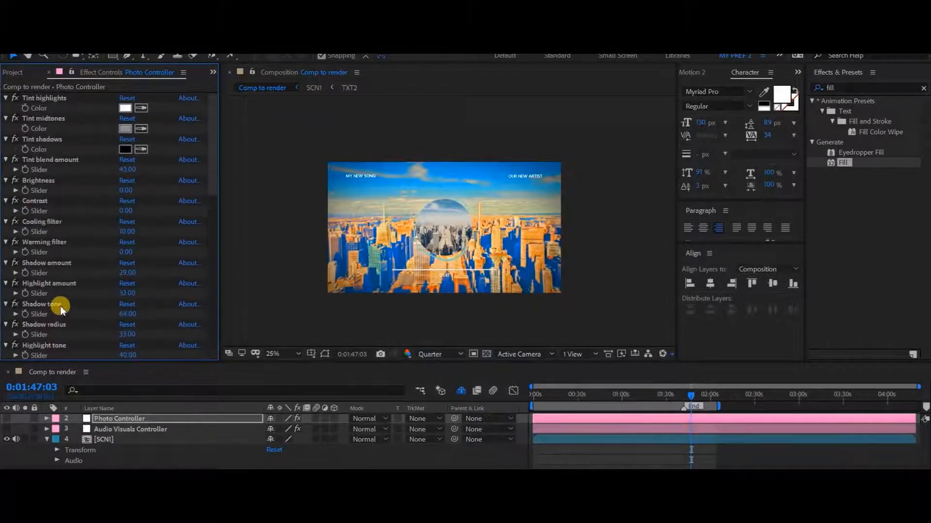
pyautogui.scroll(-10, 94, 286)
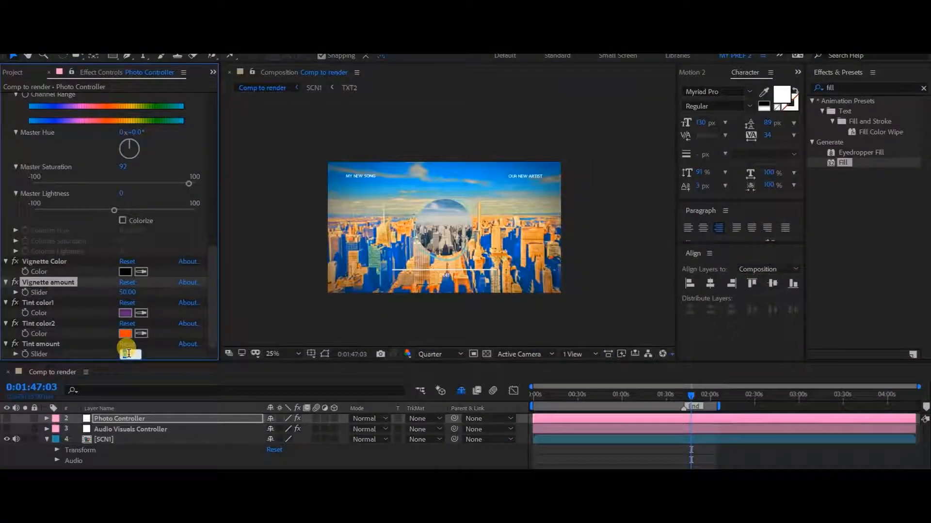
pyautogui.write('100')
pyautogui.press('Return')
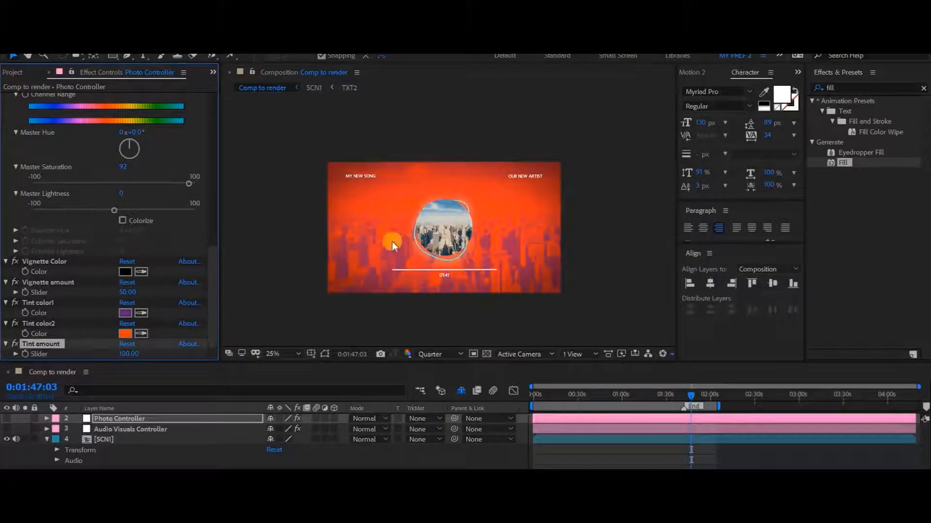
pyautogui.click(283, 255)
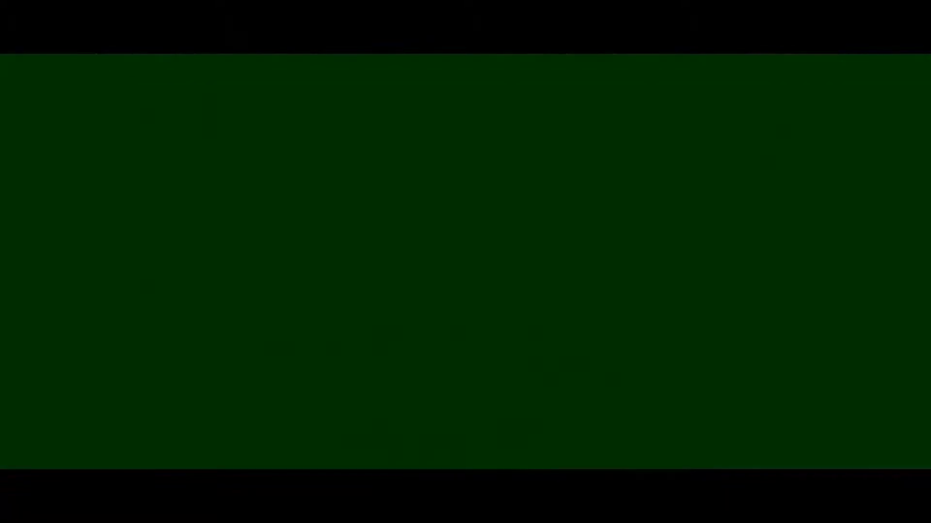
# Step: In Acrobat Reader, highlight the After Effects Photo/Video Template Tutorial link in After Effects Instructions.pdf
pyautogui.moveTo(212, 291); pyautogui.dragTo(212, 116)
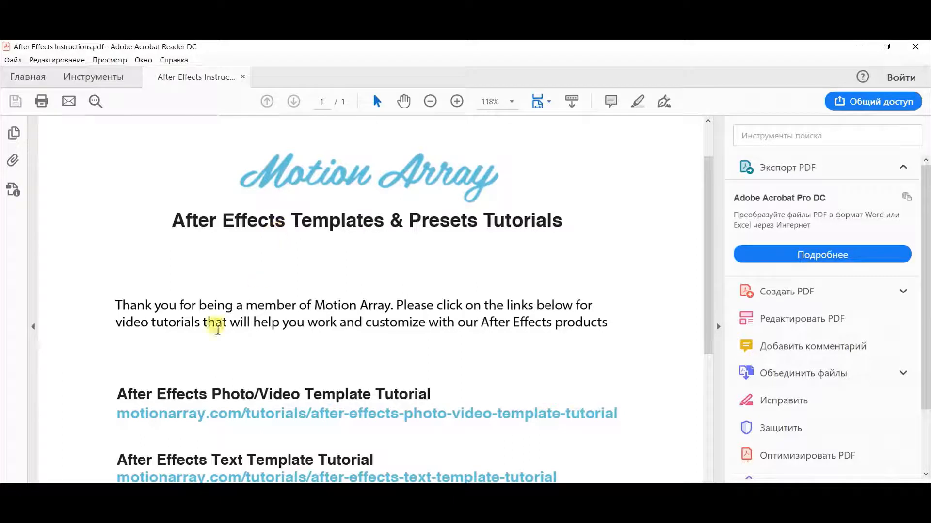
pyautogui.moveTo(117, 416); pyautogui.dragTo(624, 415)
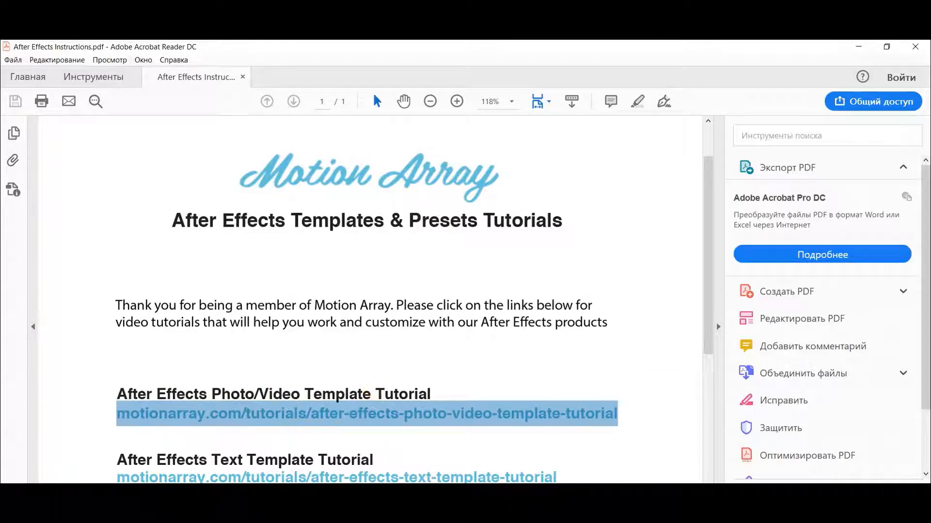
# Step: Switch to the Modern Business Opener project in After Effects and review the Images and Text folders inside 01 Edit Comps
pyautogui.click(438, 493)
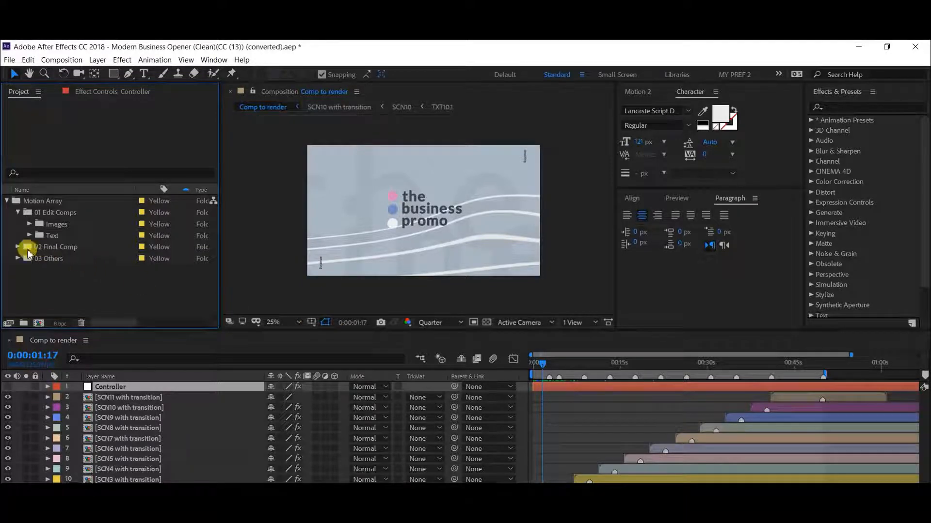
pyautogui.click(29, 223)
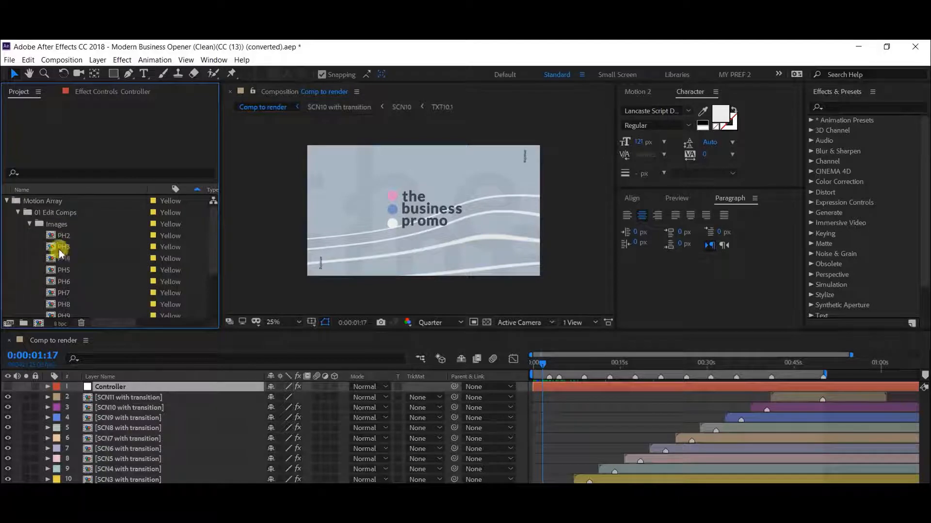
pyautogui.click(30, 224)
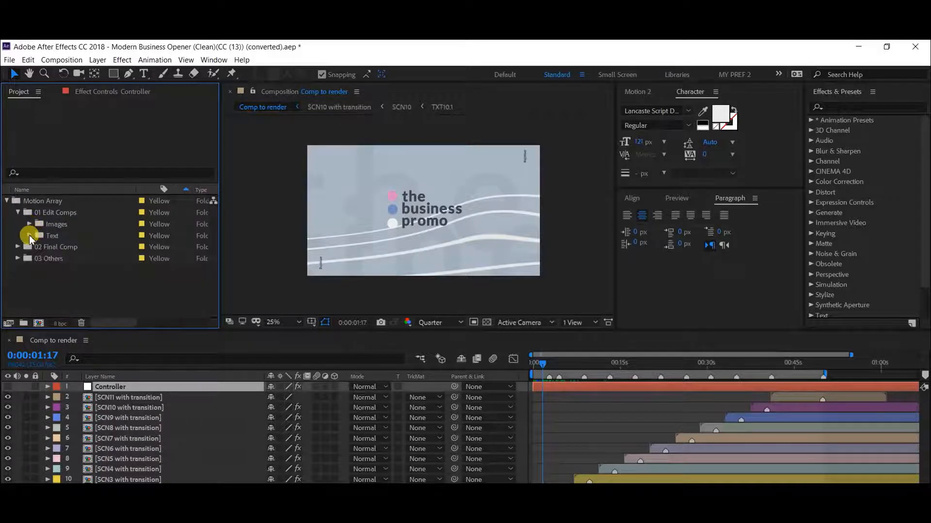
pyautogui.click(30, 236)
pyautogui.scroll(-1, 65, 236)
pyautogui.click(31, 200)
# Step: Expand the 02 Final Comp folder and select the Comp to render composition
pyautogui.click(118, 389)
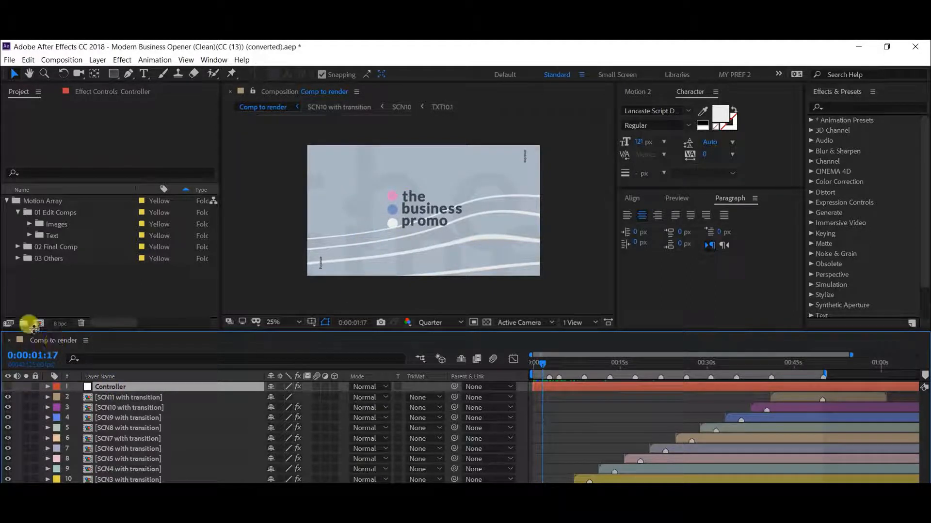
pyautogui.click(17, 247)
pyautogui.click(62, 258)
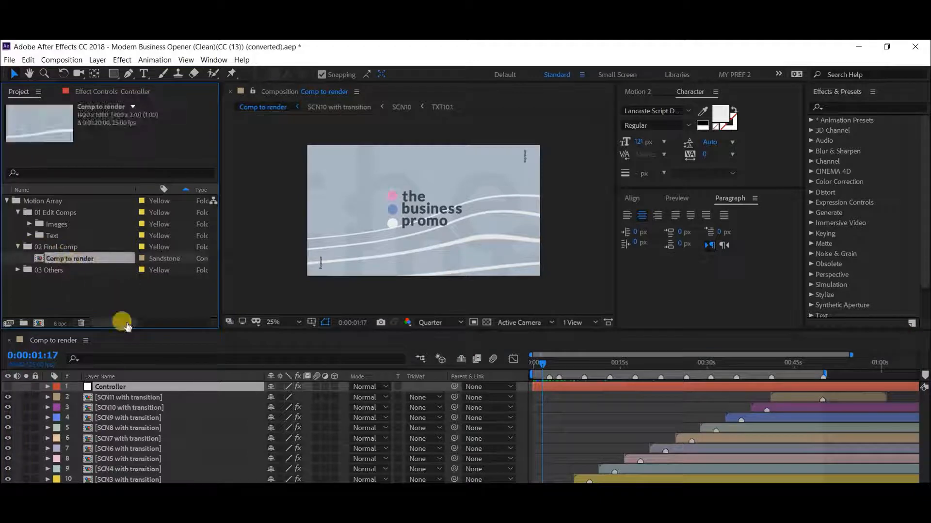
# Step: Show the Controller layer's effect controls with more width and look through the list of color correction, text and shape controls
pyautogui.click(108, 390)
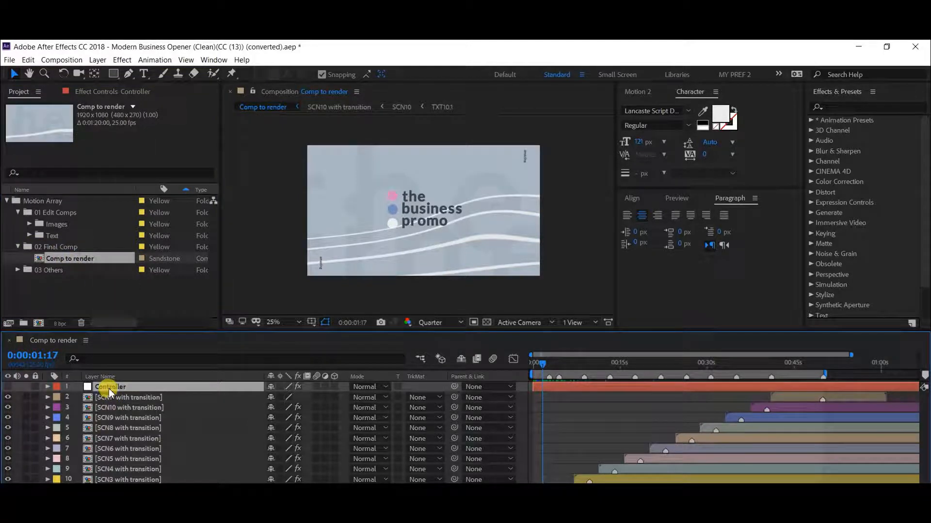
pyautogui.click(104, 97)
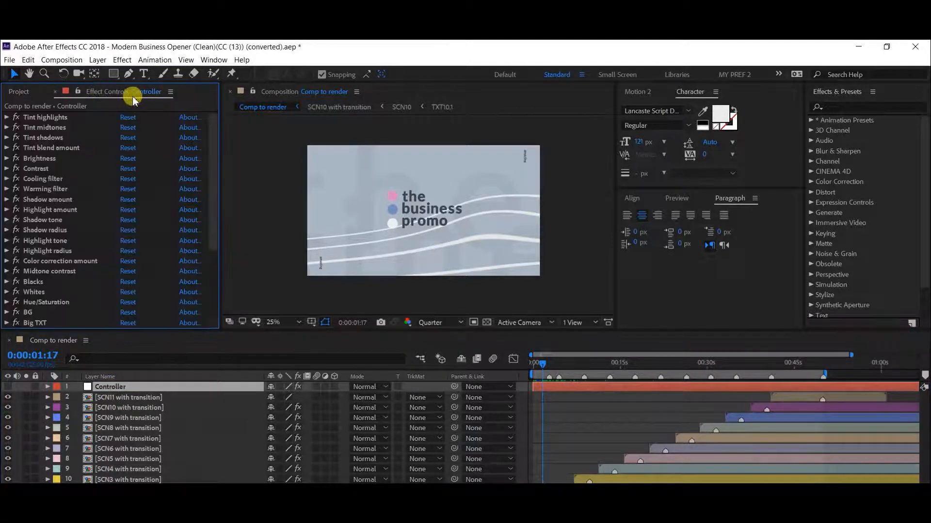
pyautogui.moveTo(219, 156); pyautogui.dragTo(280, 160)
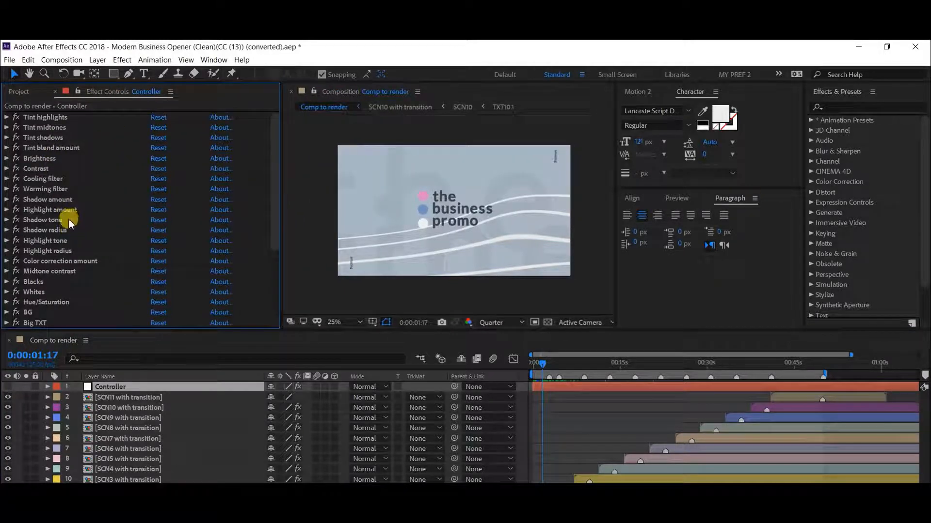
pyautogui.scroll(-5, 68, 219)
pyautogui.scroll(5, 69, 219)
pyautogui.scroll(-3, 43, 281)
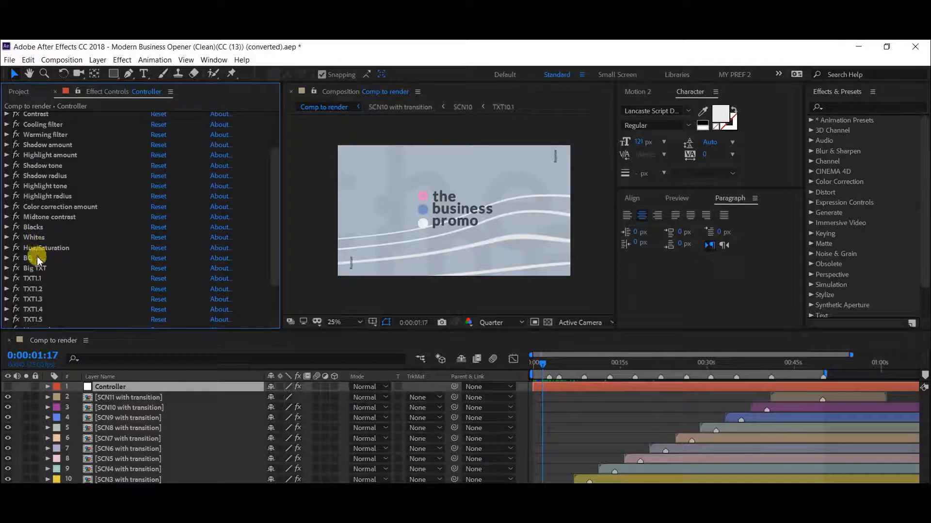
pyautogui.scroll(-2, 38, 267)
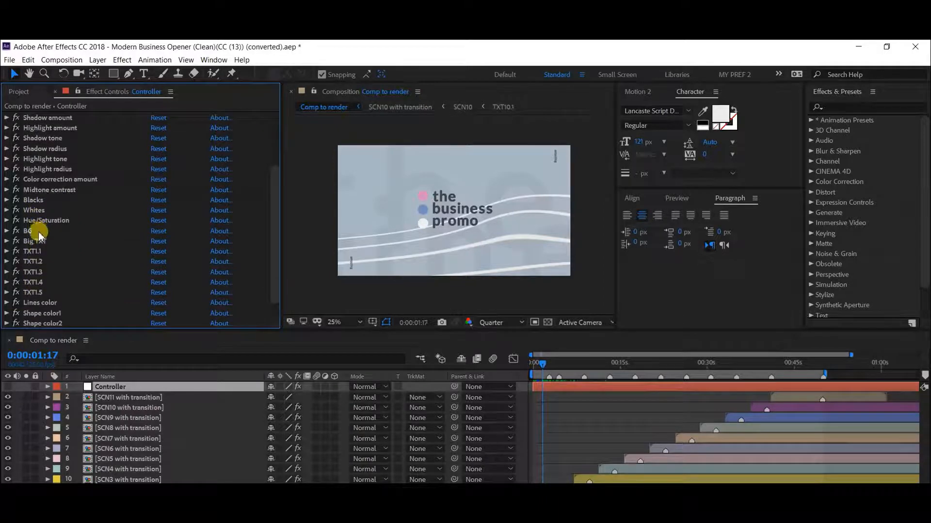
# Step: Try blue shades as the Controller's BG color and cancel the change
pyautogui.click(31, 232)
pyautogui.scroll(-1, 34, 227)
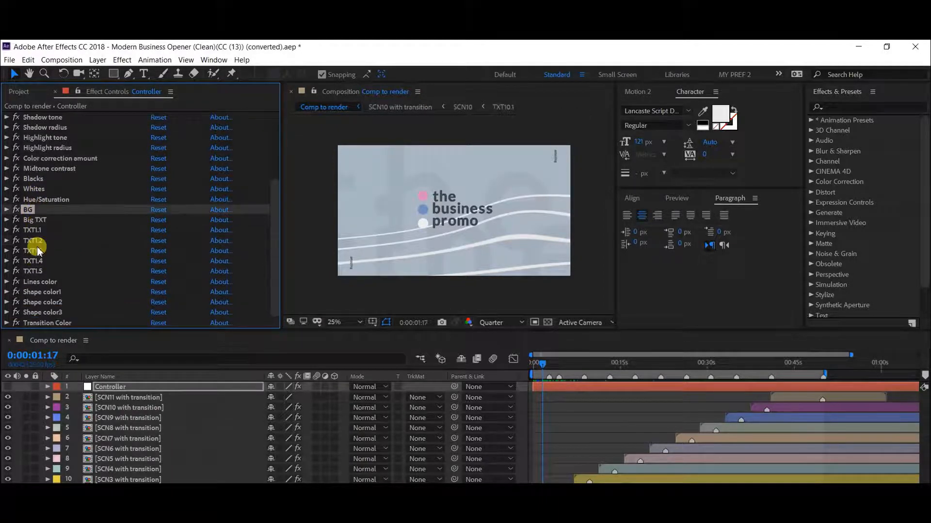
pyautogui.click(6, 211)
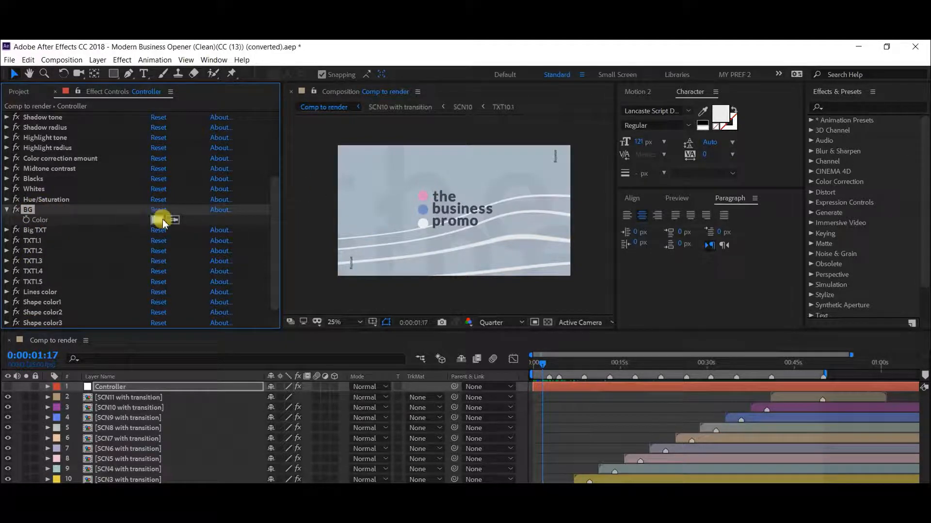
pyautogui.click(157, 221)
pyautogui.click(603, 378)
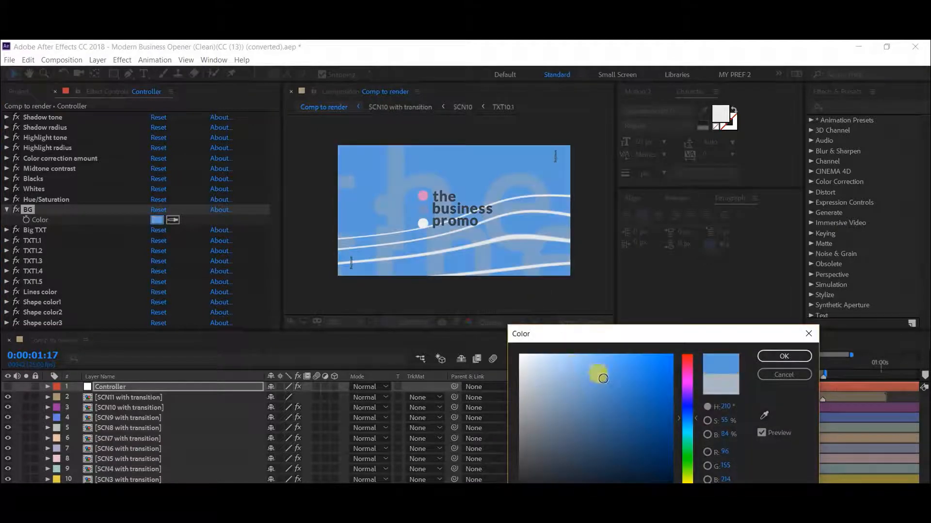
pyautogui.click(649, 406)
pyautogui.click(784, 356)
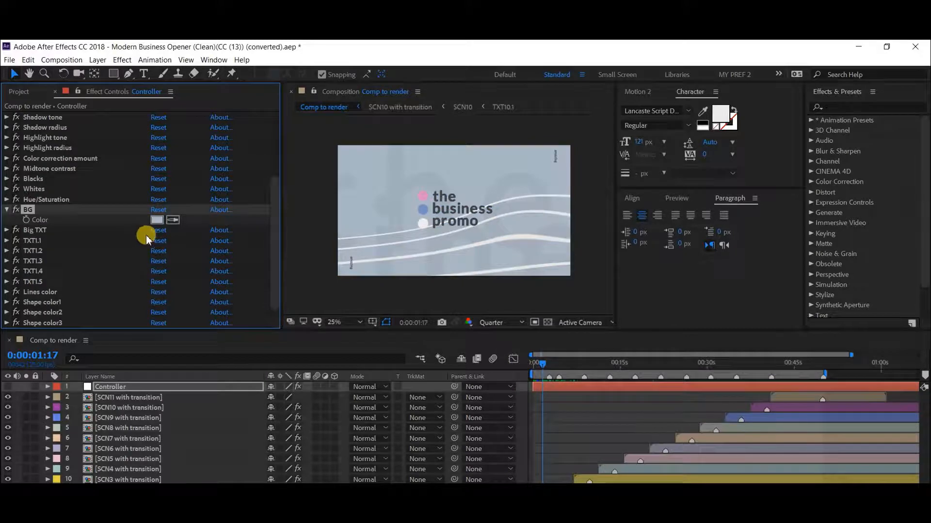
pyautogui.click(8, 211)
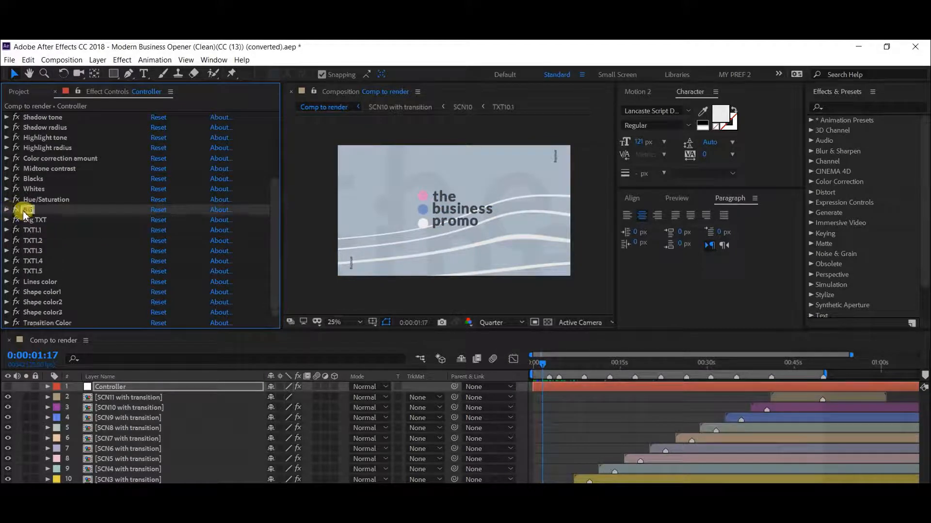
# Step: Try pinkish red as the Controller's Big TXT color and cancel the change
pyautogui.click(26, 220)
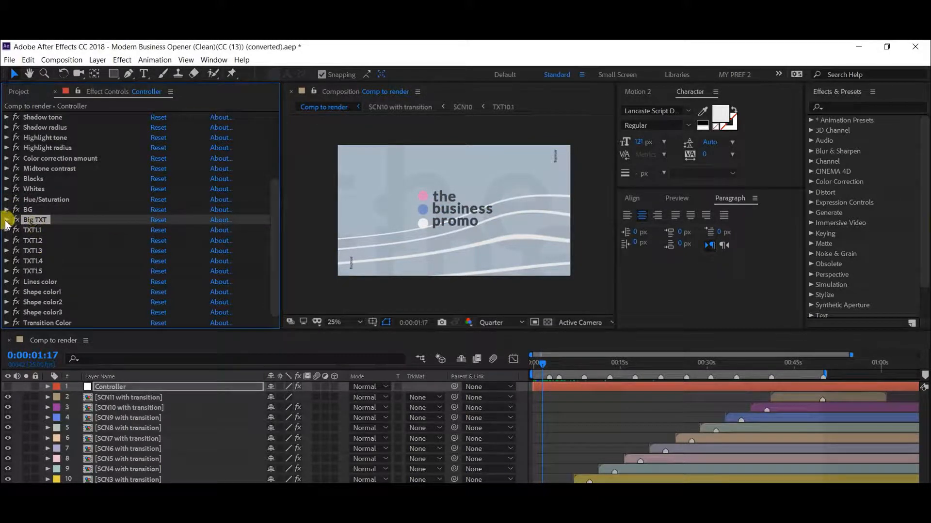
pyautogui.click(7, 219)
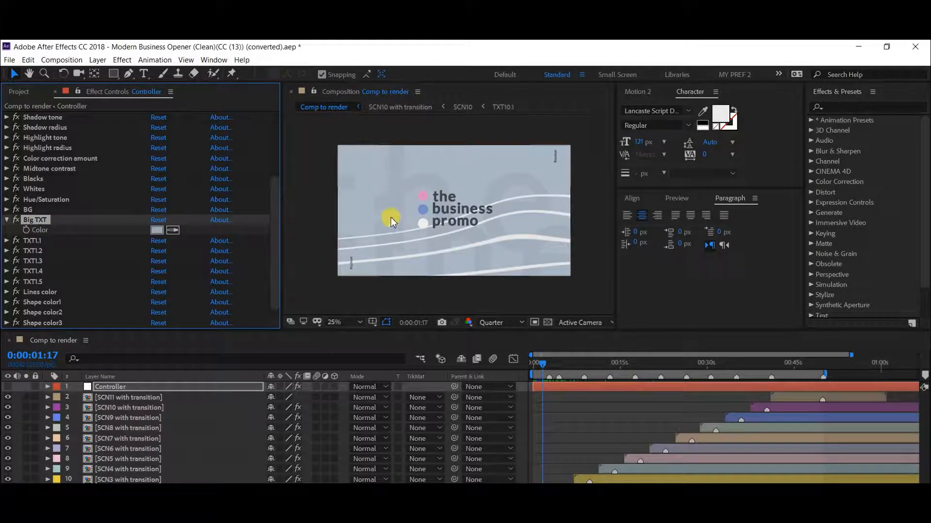
pyautogui.click(159, 230)
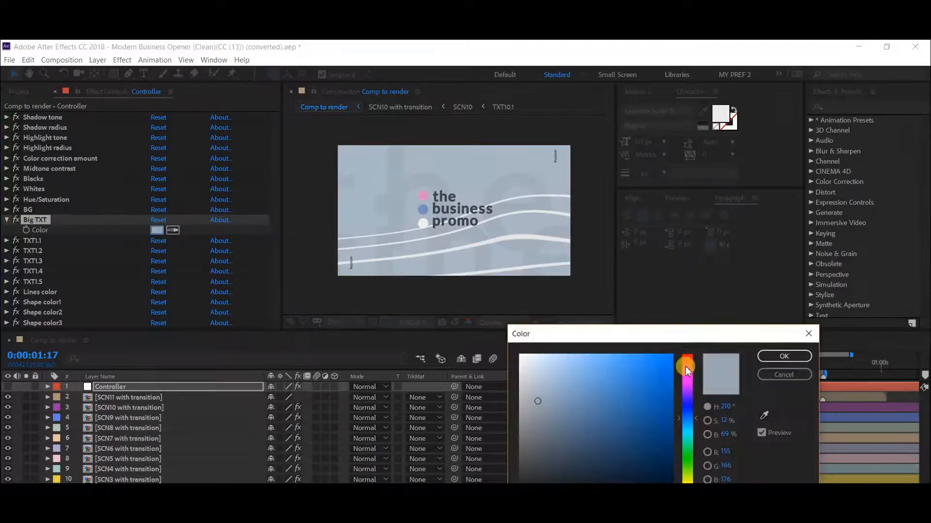
pyautogui.moveTo(686, 371); pyautogui.dragTo(687, 362)
pyautogui.click(635, 368)
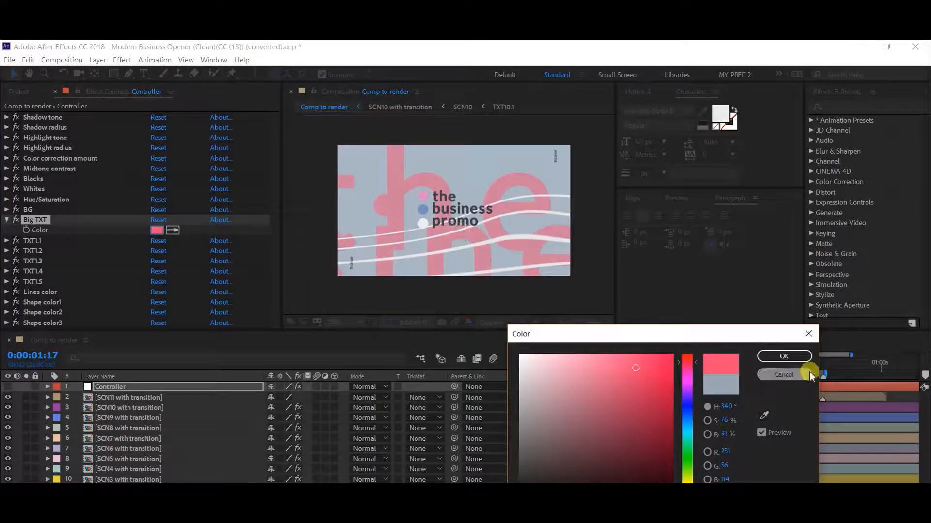
pyautogui.click(787, 375)
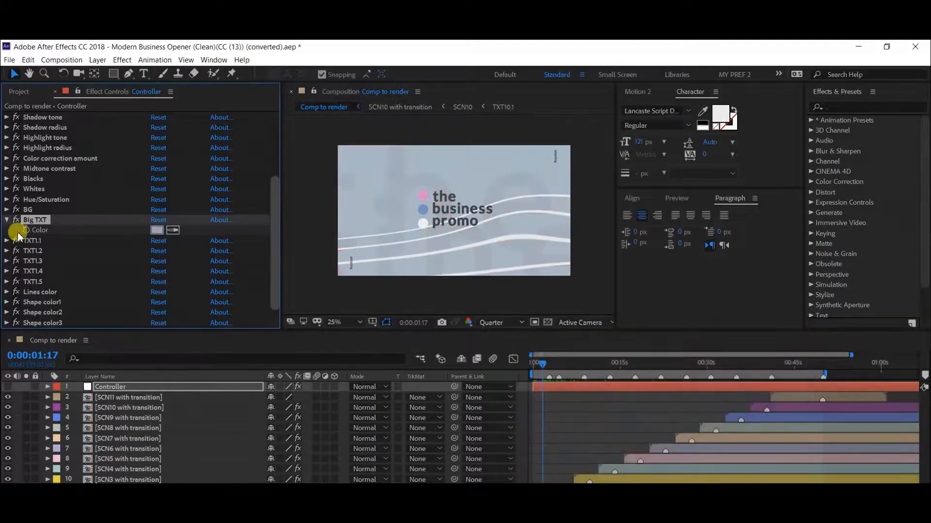
pyautogui.click(6, 221)
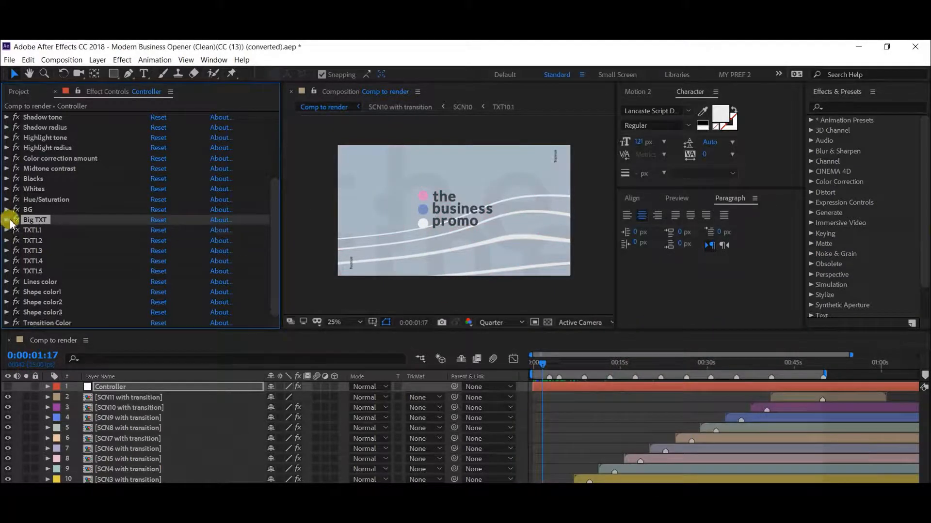
# Step: Go through the Controller's remaining color controls, from TXT1.1 to TXT1.5, Shape color1 and Transition Color
pyautogui.click(32, 230)
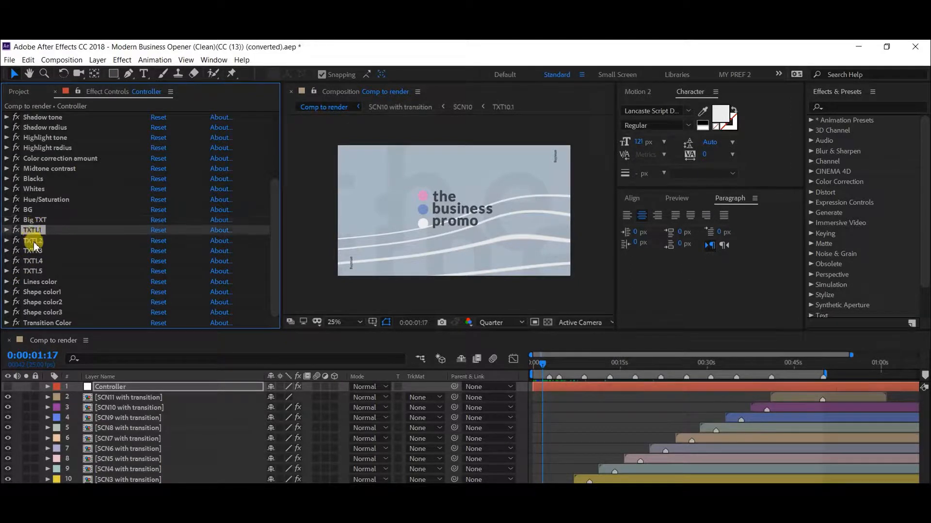
pyautogui.click(34, 241)
pyautogui.click(36, 272)
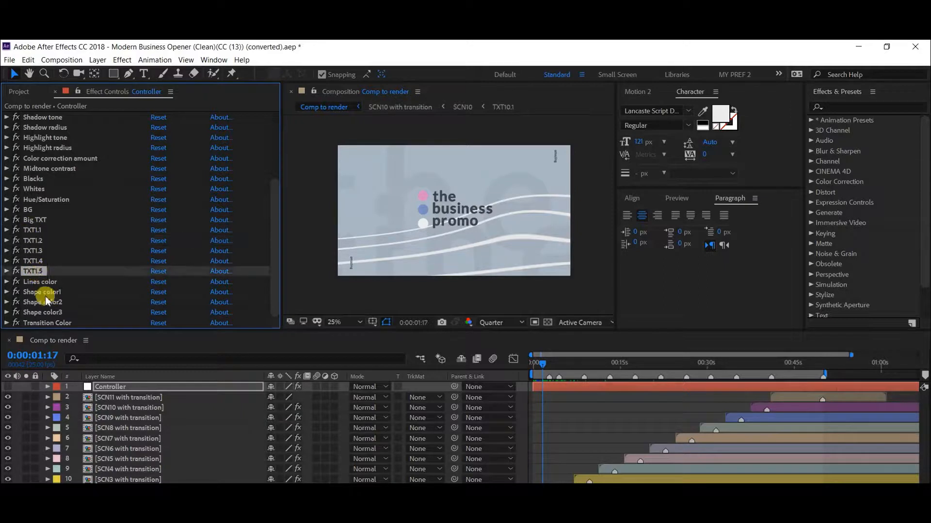
pyautogui.click(43, 293)
pyautogui.click(49, 322)
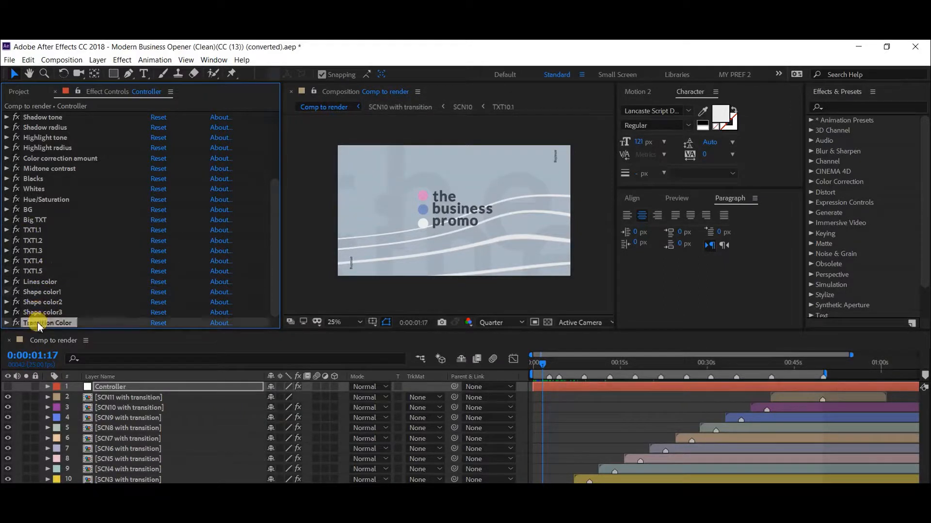